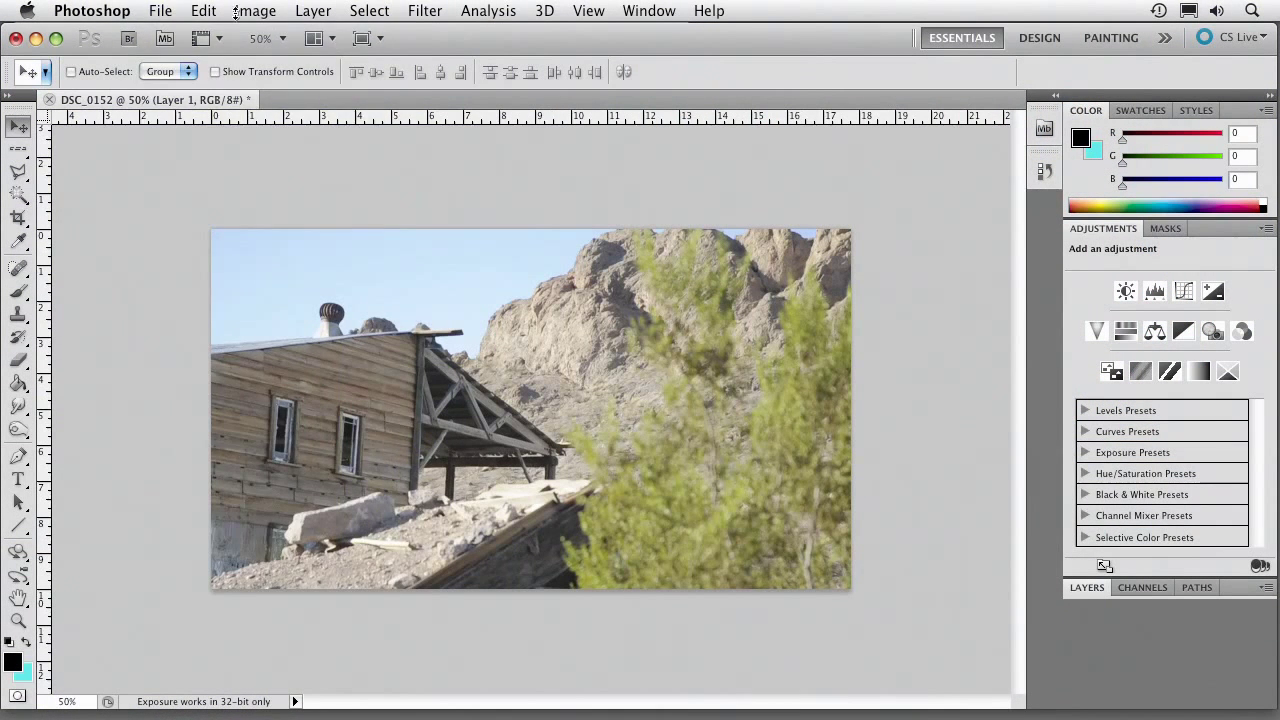
Step: Open Clip 03.mov from the Desktop's Tip 02 –Filmlook folder, accepting pixel aspect ratio correction
left_click(161, 10)
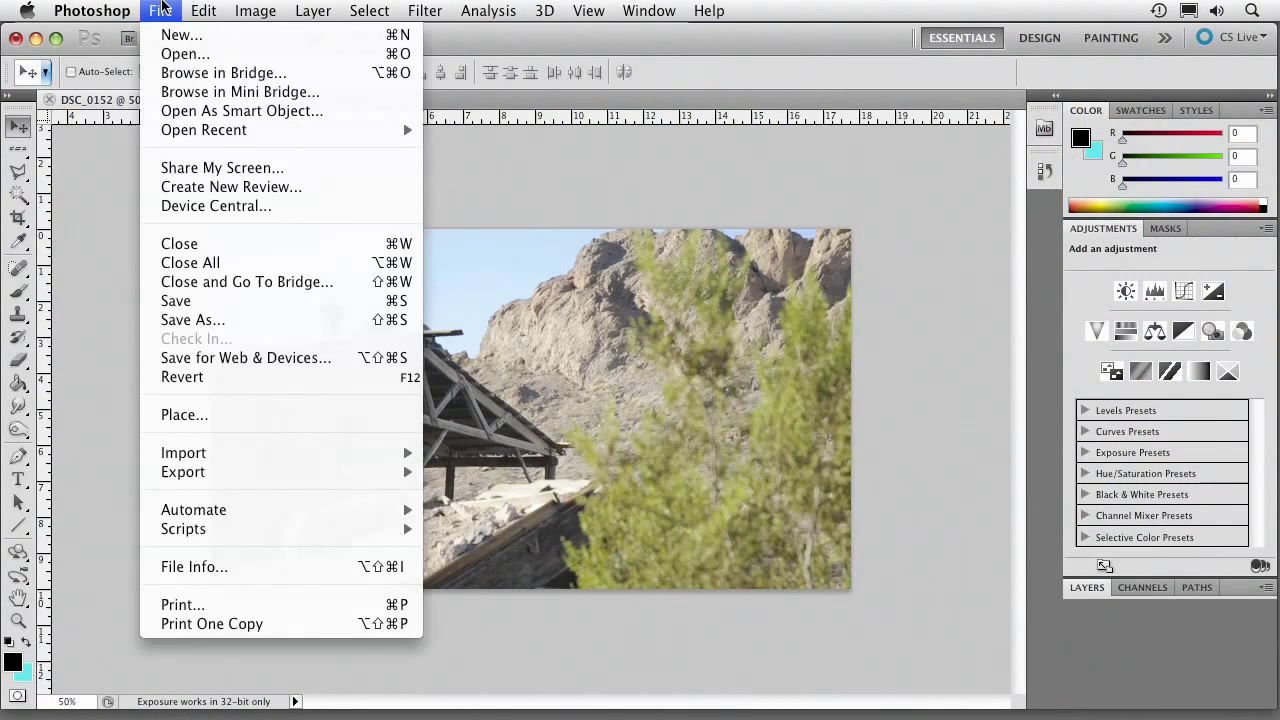
left_click(177, 55)
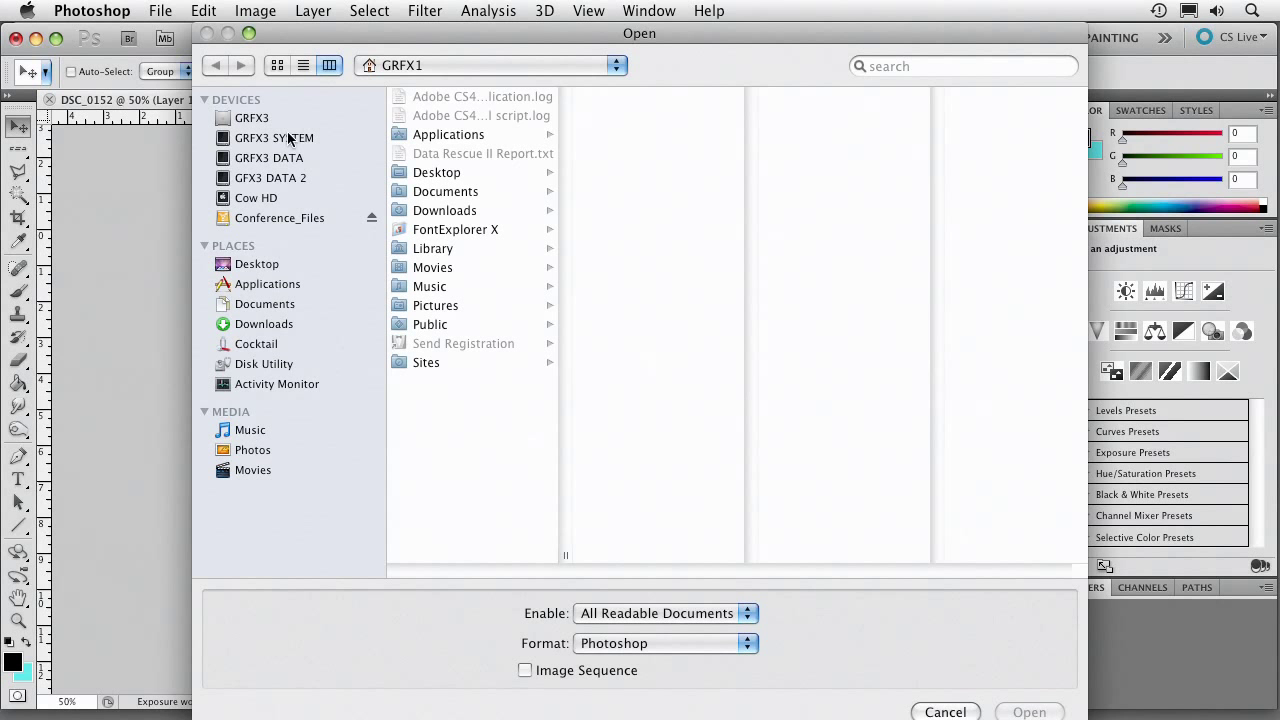
double_click(423, 174)
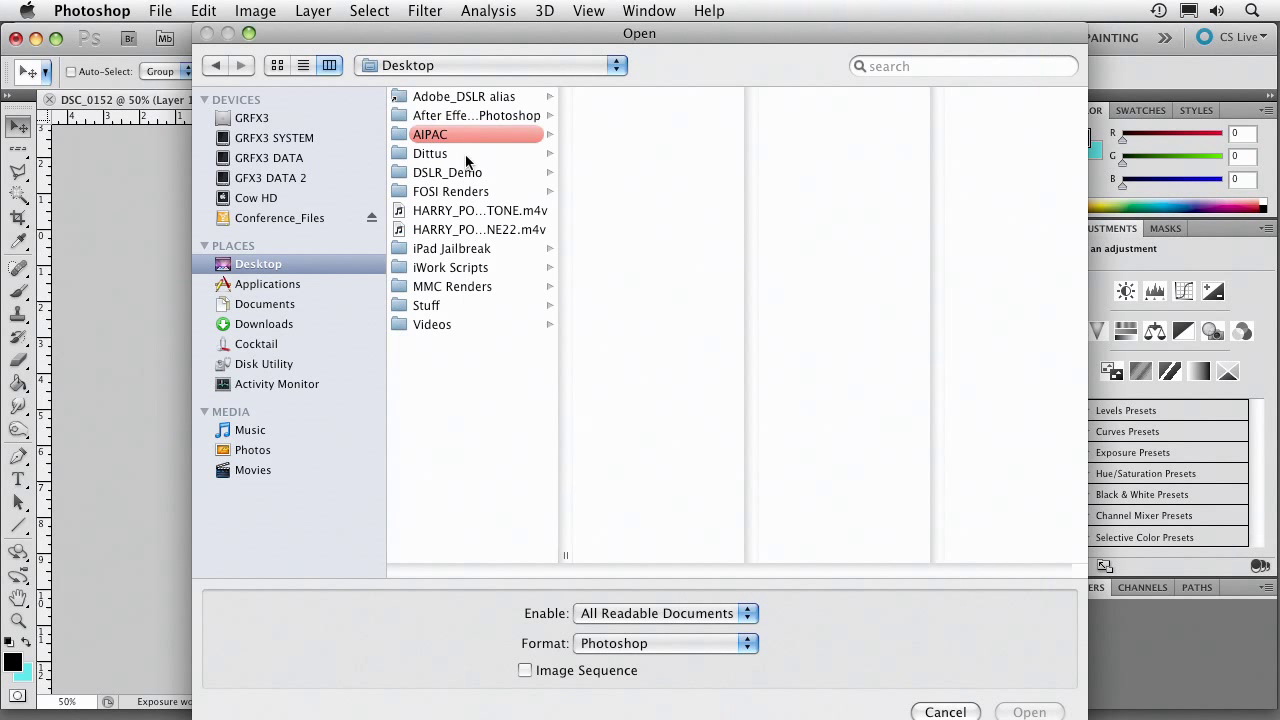
left_click(459, 118)
left_click(665, 118)
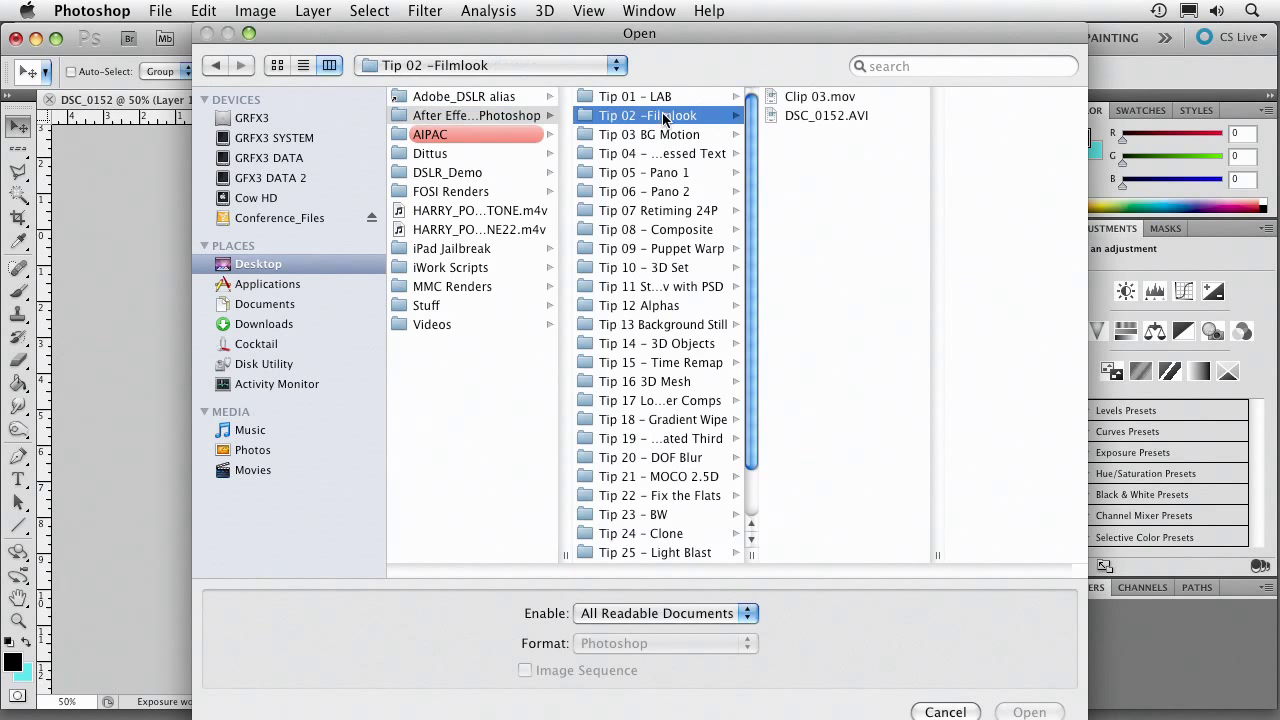
left_click(828, 96)
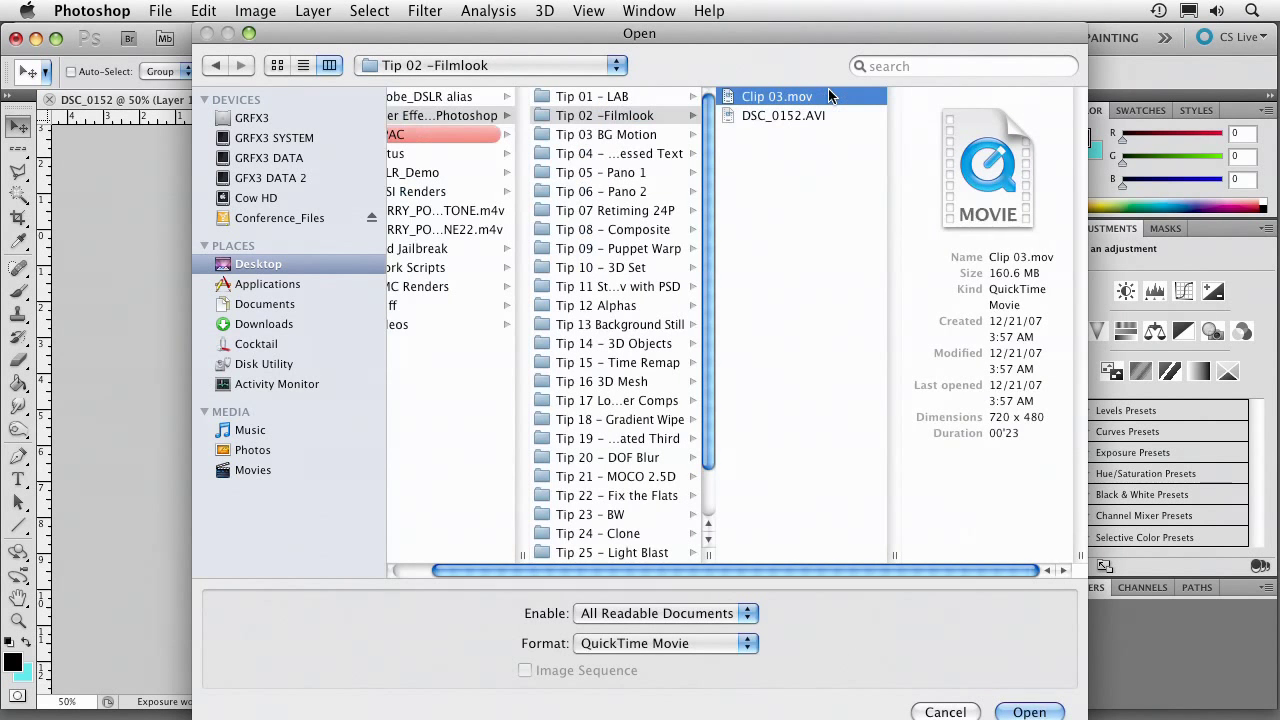
double_click(828, 96)
left_click(788, 316)
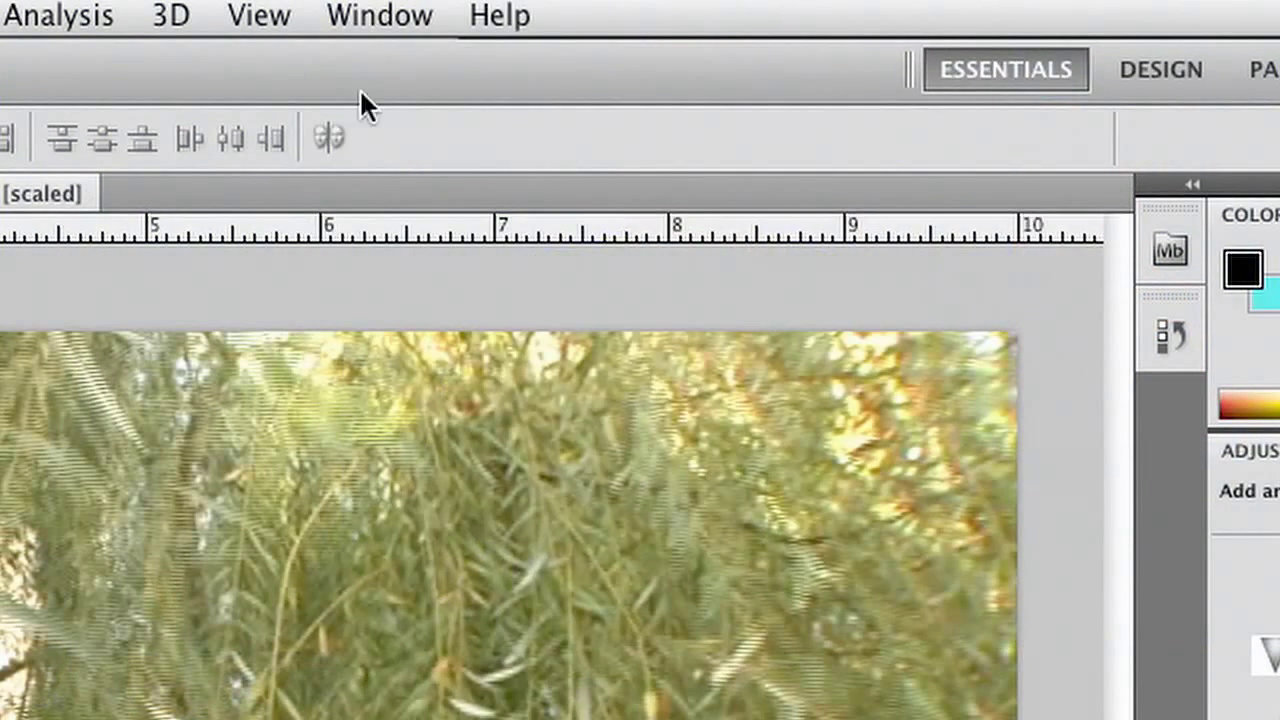
Step: Switch to the Motion workspace, reset it, and scrub Clip 03's playhead to 0;00;13;28
left_click(380, 15)
mouse_move(386, 100)
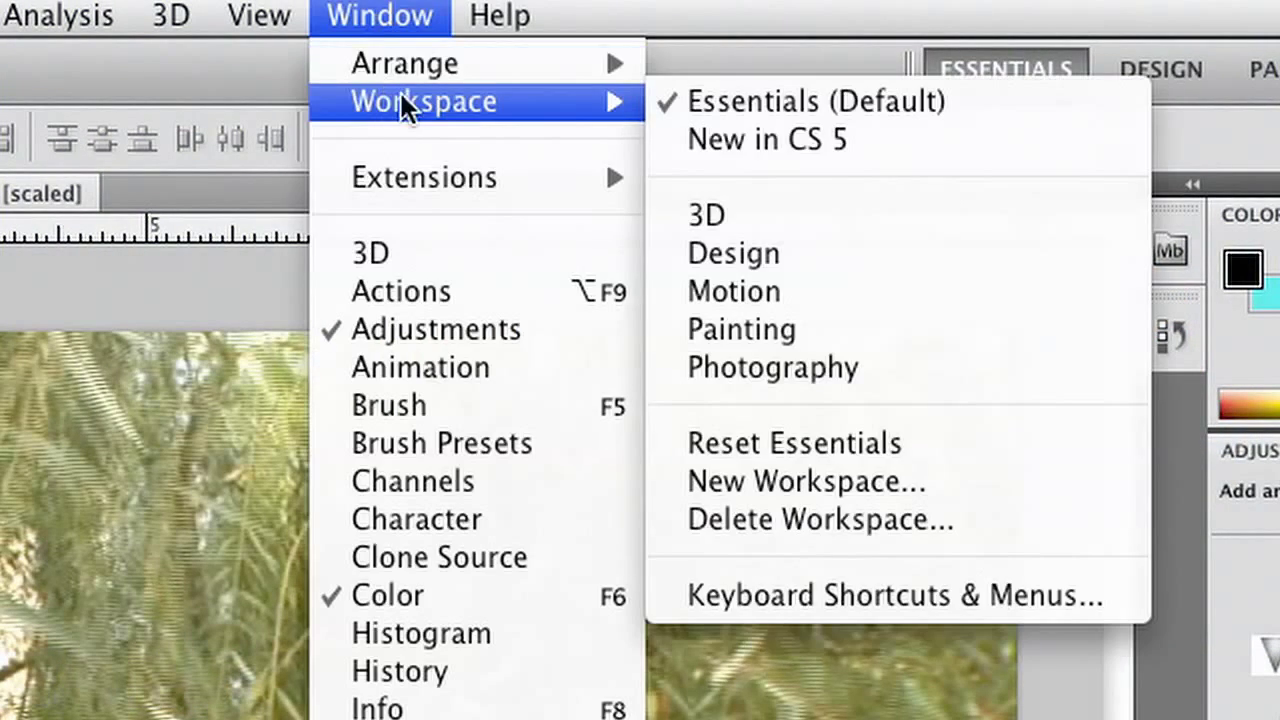
left_click(915, 292)
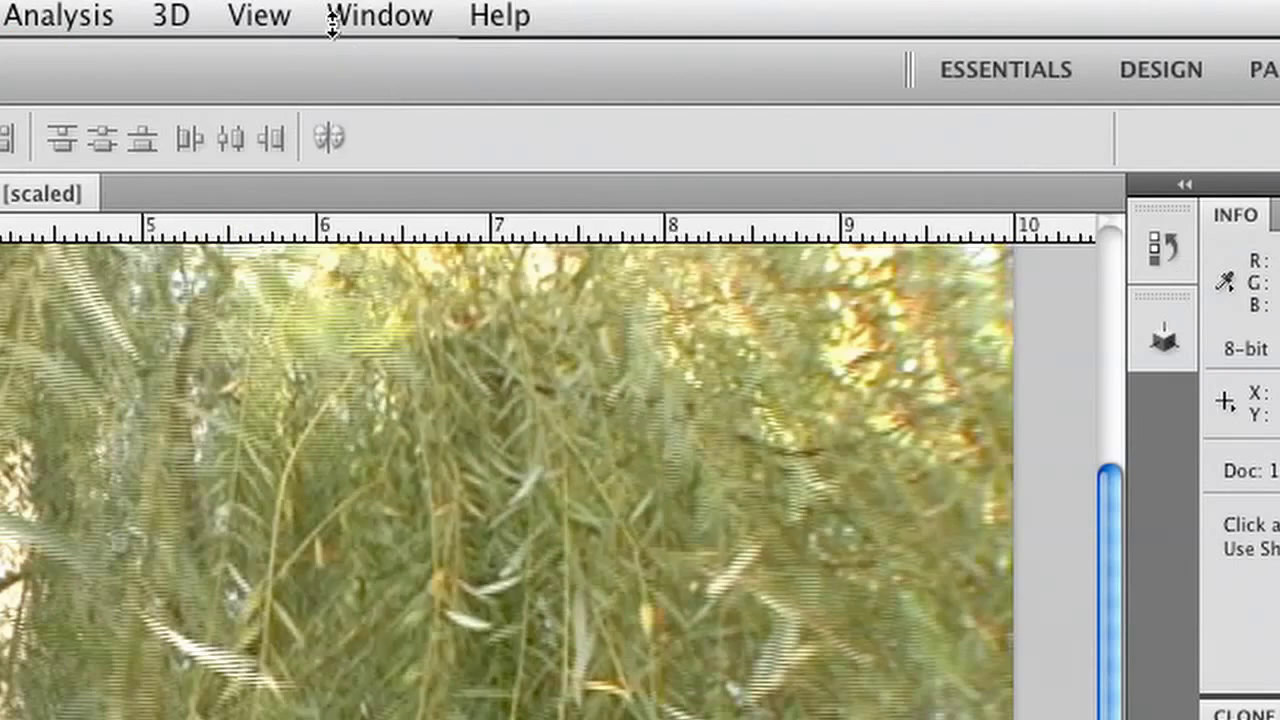
left_click(649, 11)
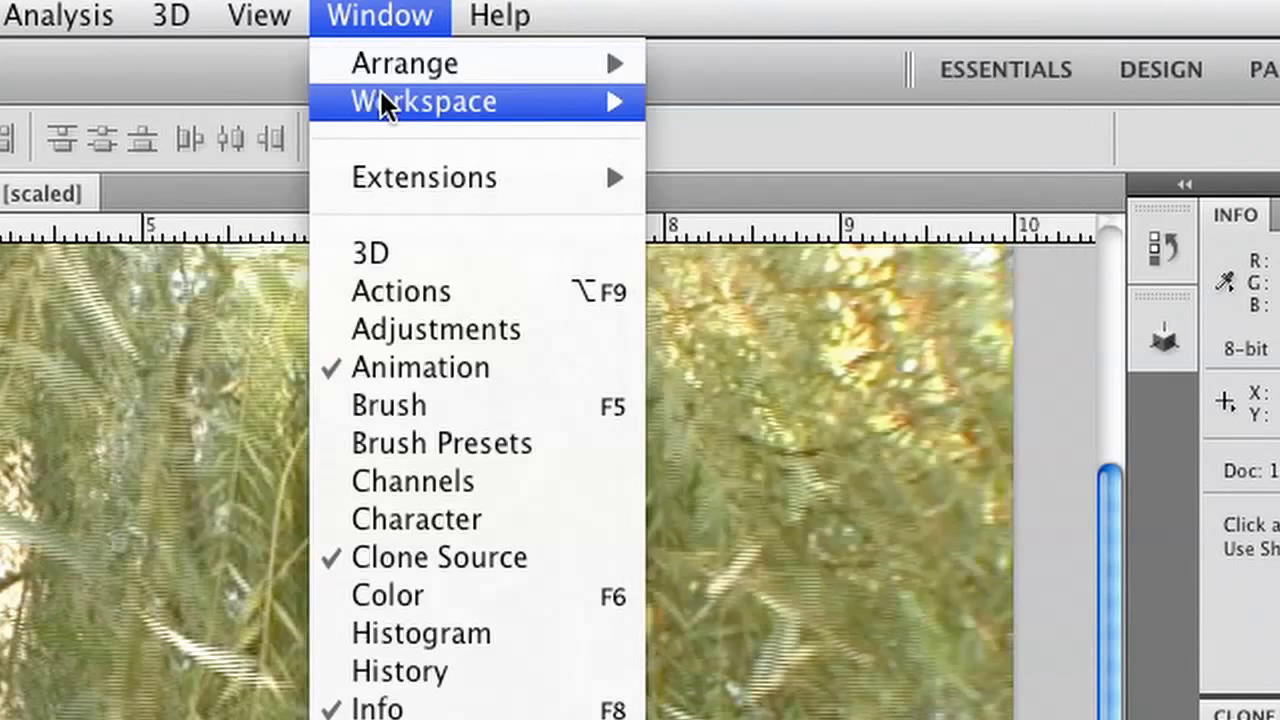
mouse_move(385, 105)
left_click(820, 457)
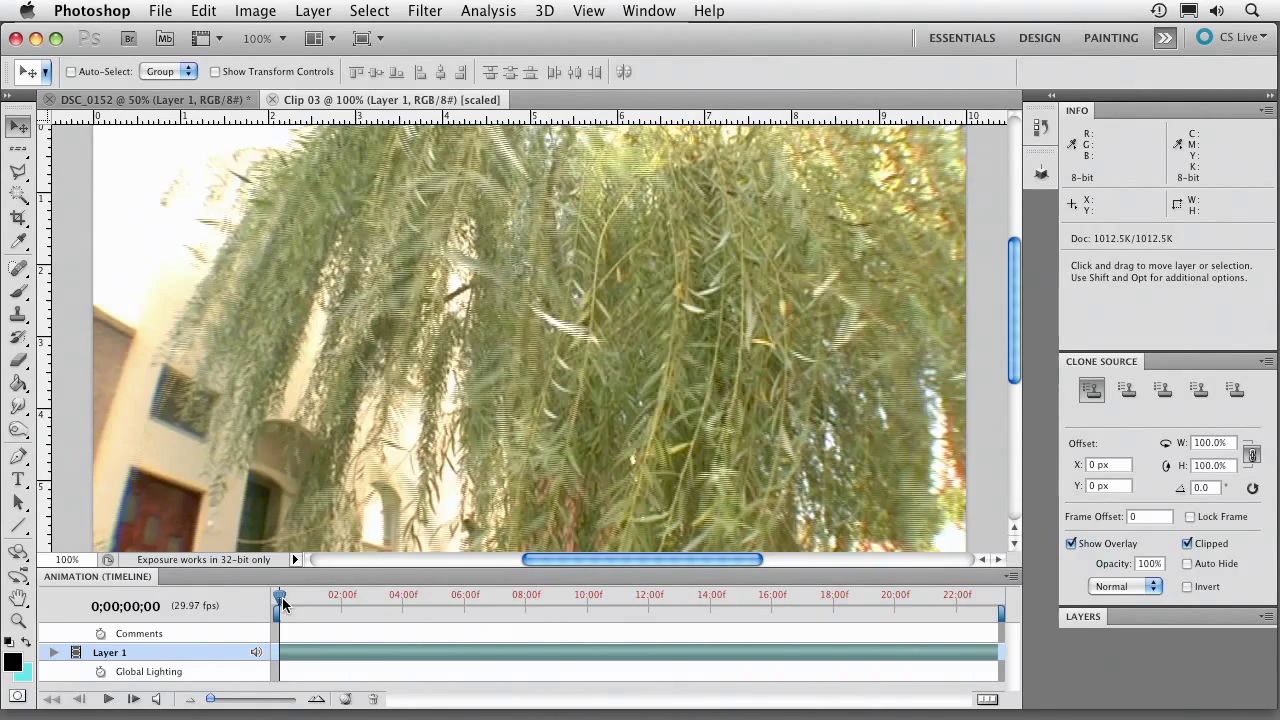
left_click_drag(282, 602, 708, 612)
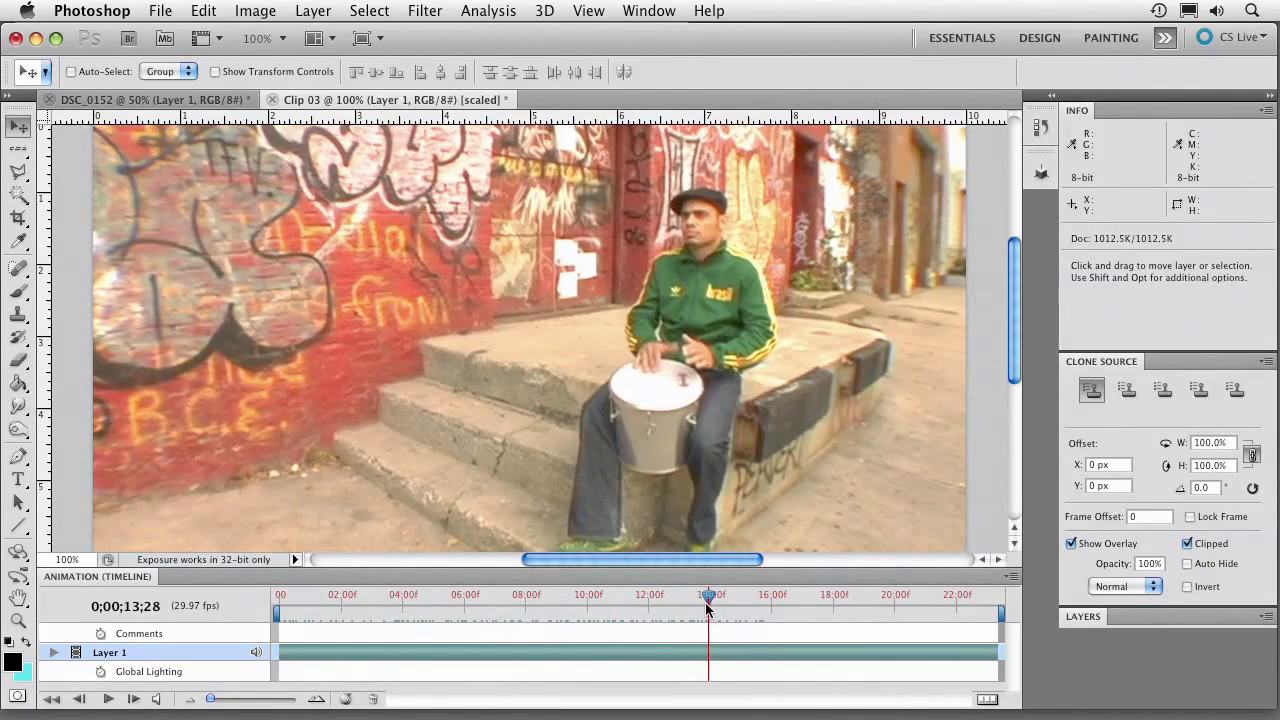
Step: On DSC_0152, collapse Clone Source, expand Layers and convert the layer for Smart Filters
left_click(150, 99)
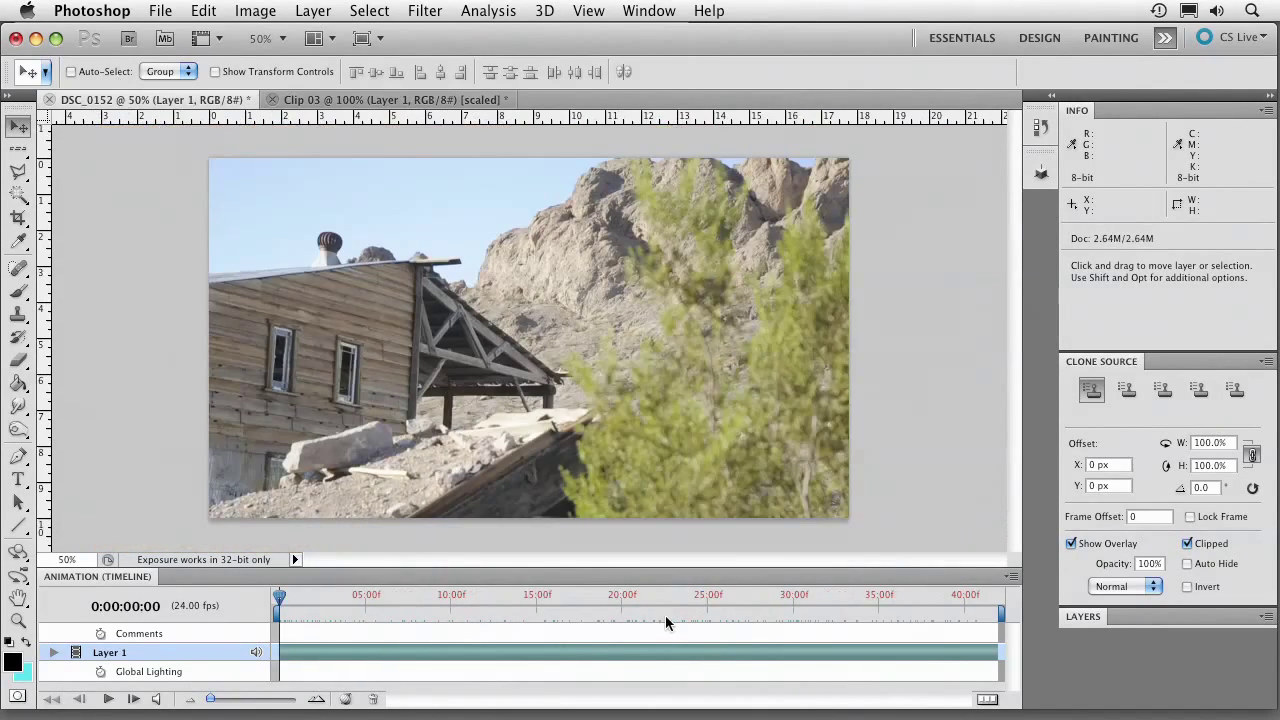
left_click_drag(573, 602, 453, 594)
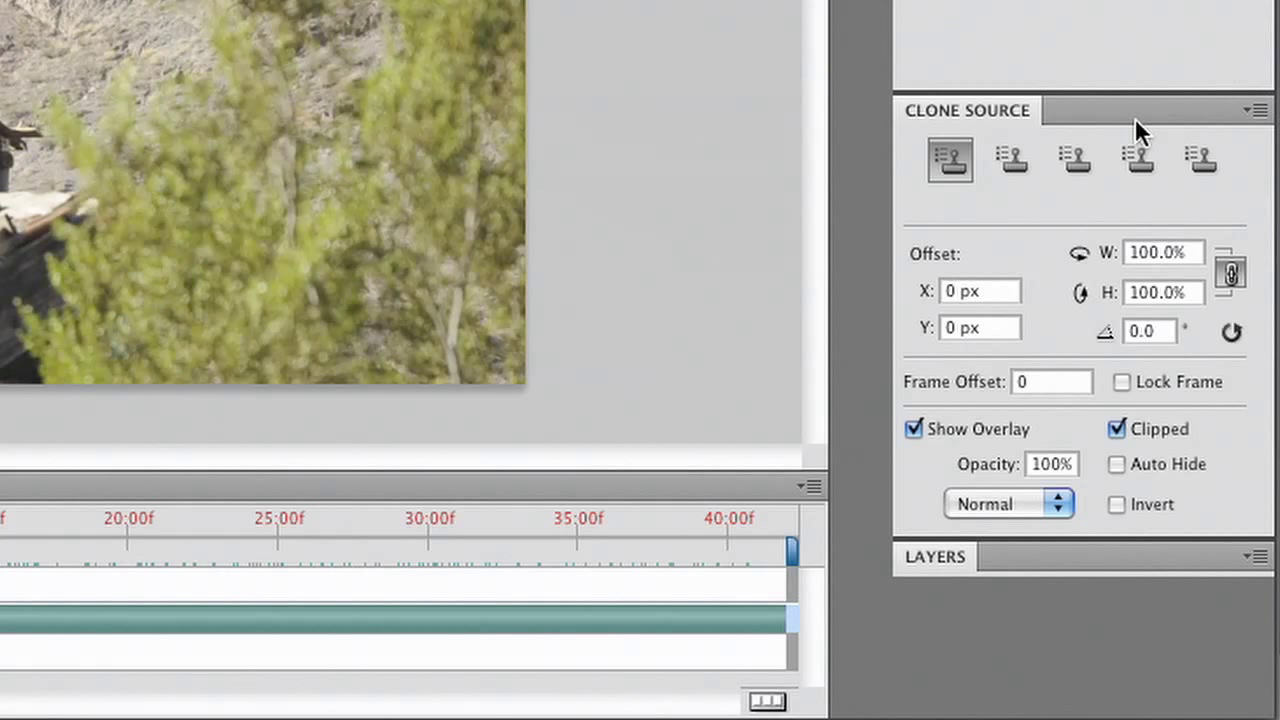
double_click(1135, 115)
double_click(1128, 154)
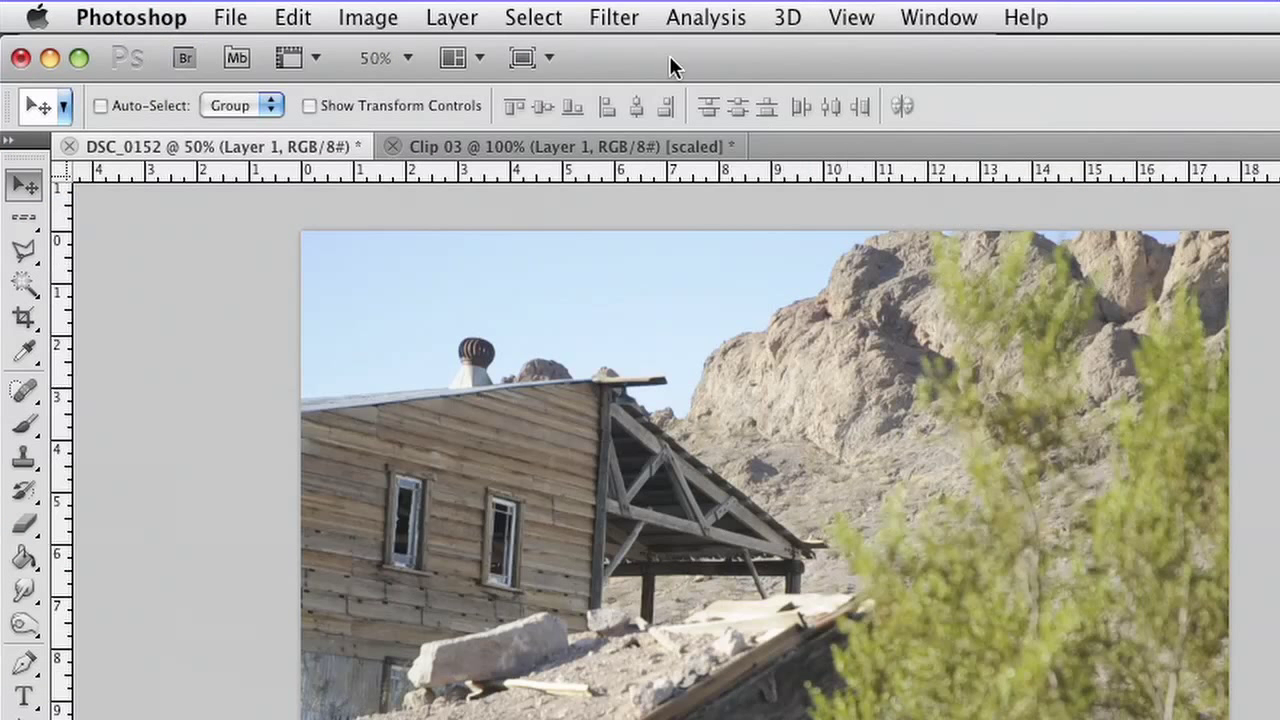
left_click(610, 17)
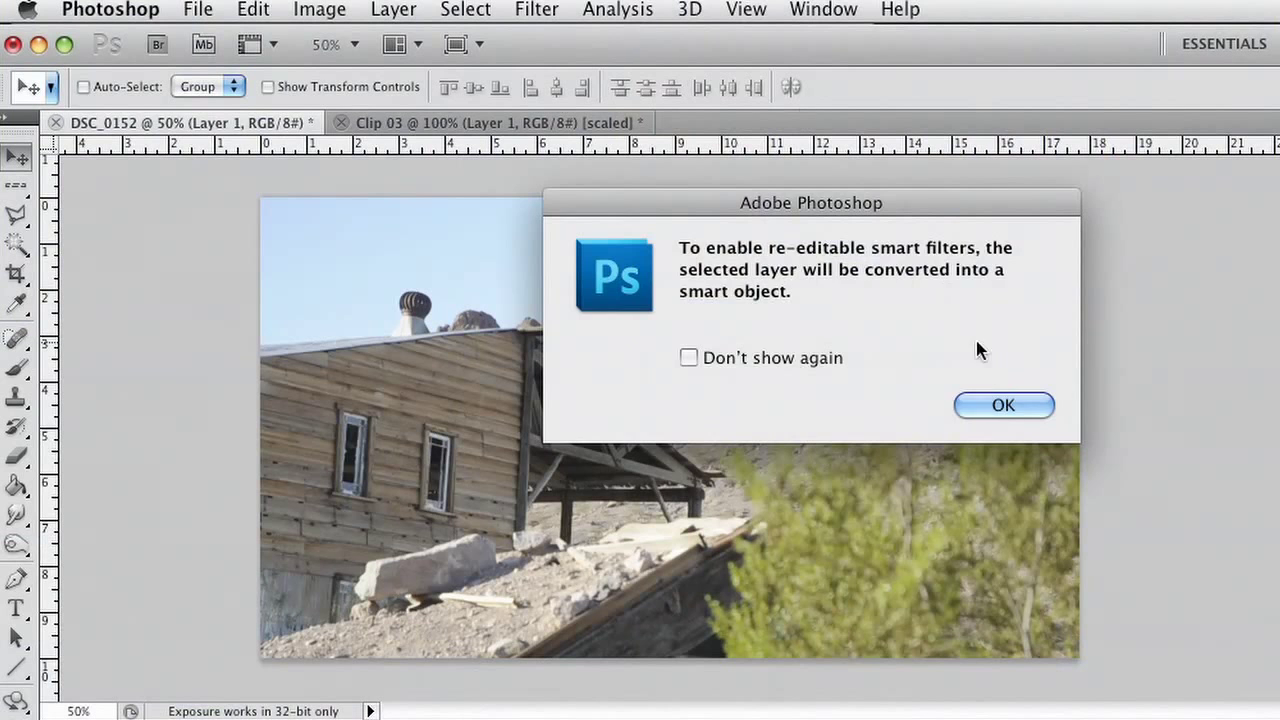
left_click(1002, 406)
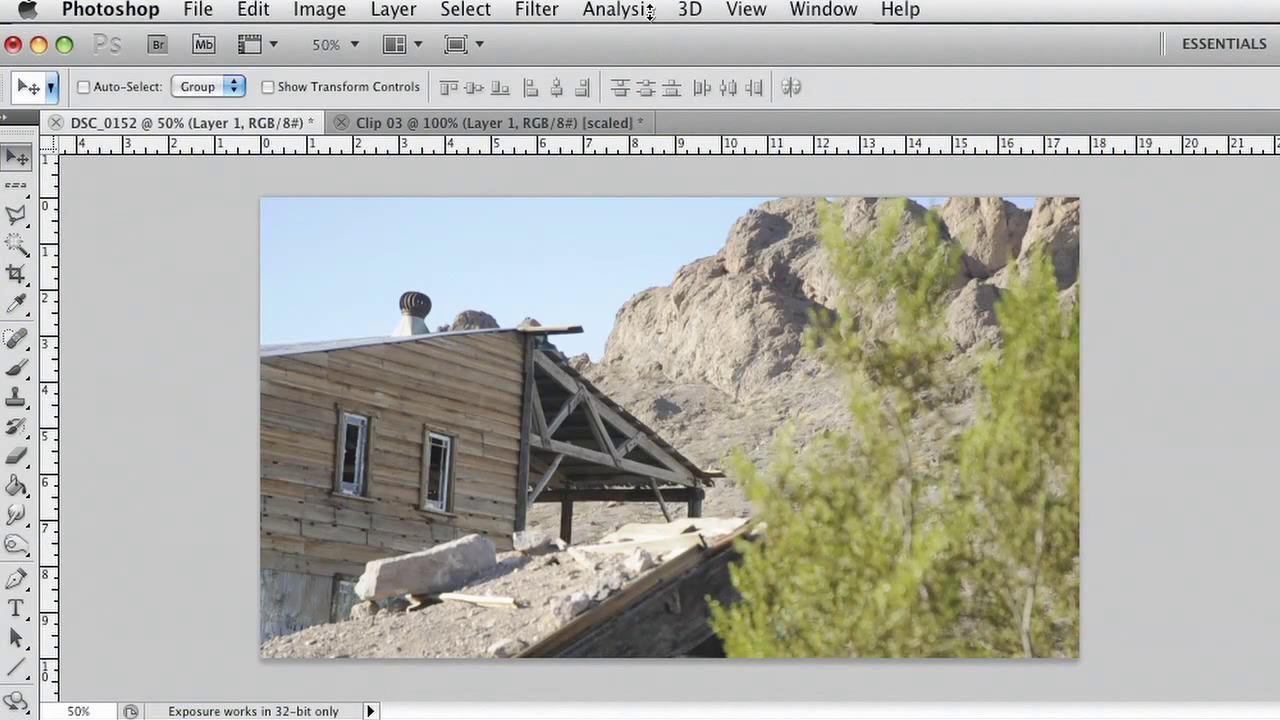
Step: Apply a Box Blur smart filter with a 26-pixel radius to DSC_0152's Layer 1
left_click(518, 9)
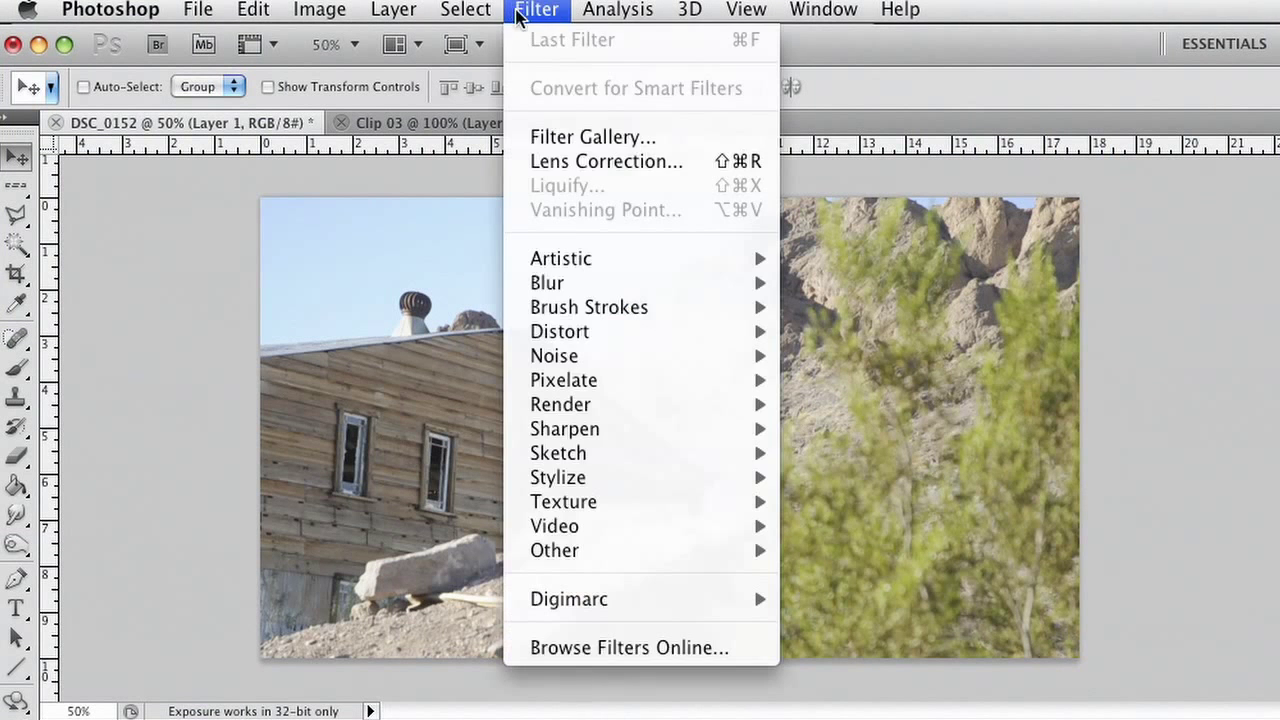
mouse_move(600, 286)
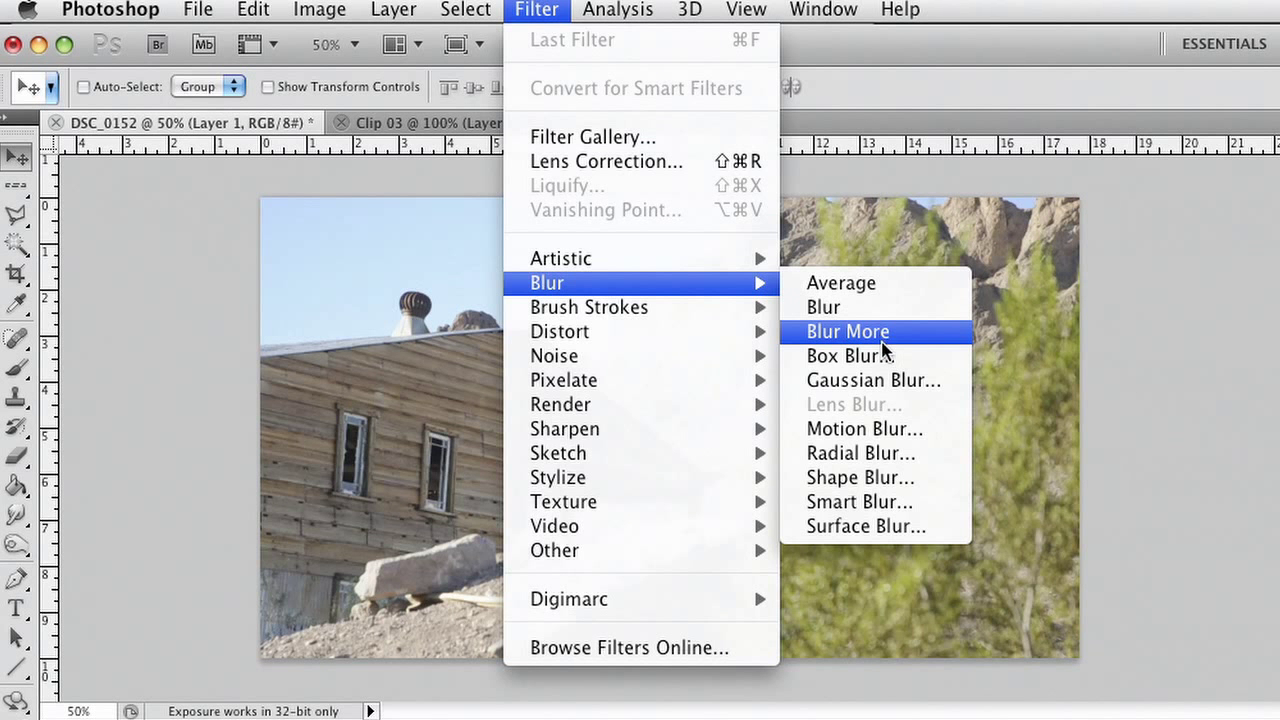
left_click(893, 356)
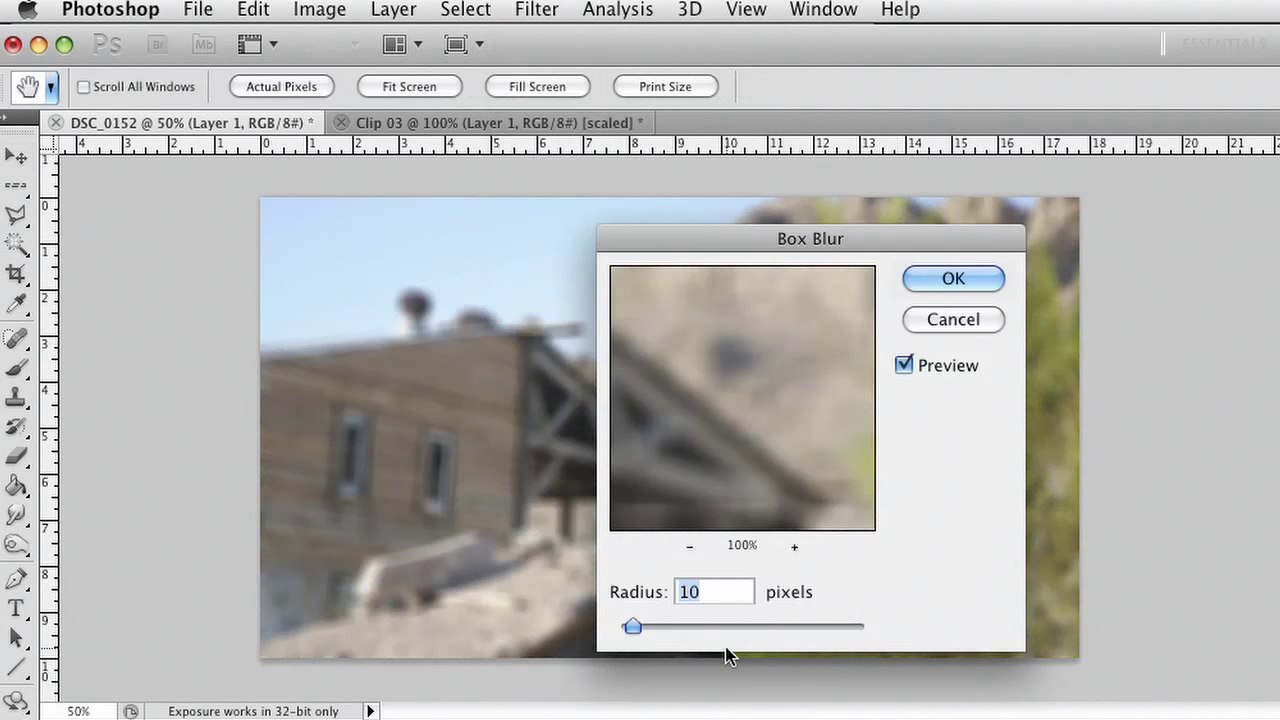
left_click_drag(632, 626, 658, 627)
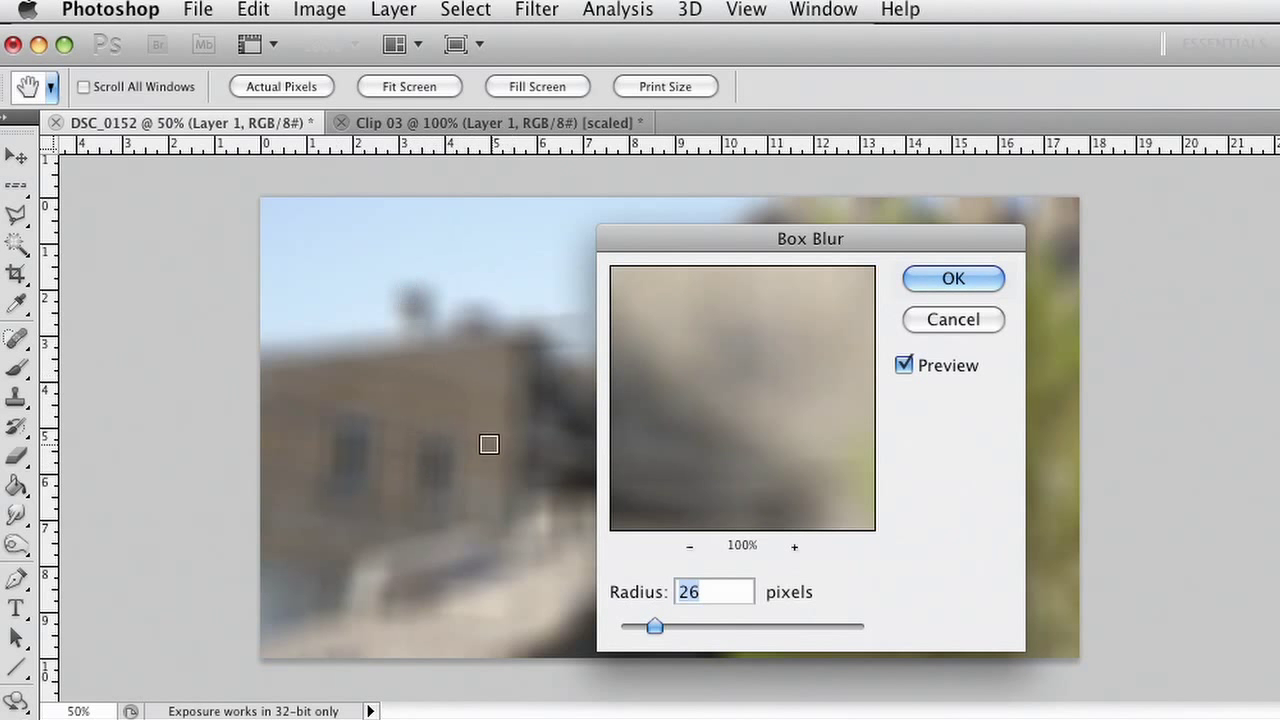
left_click(948, 280)
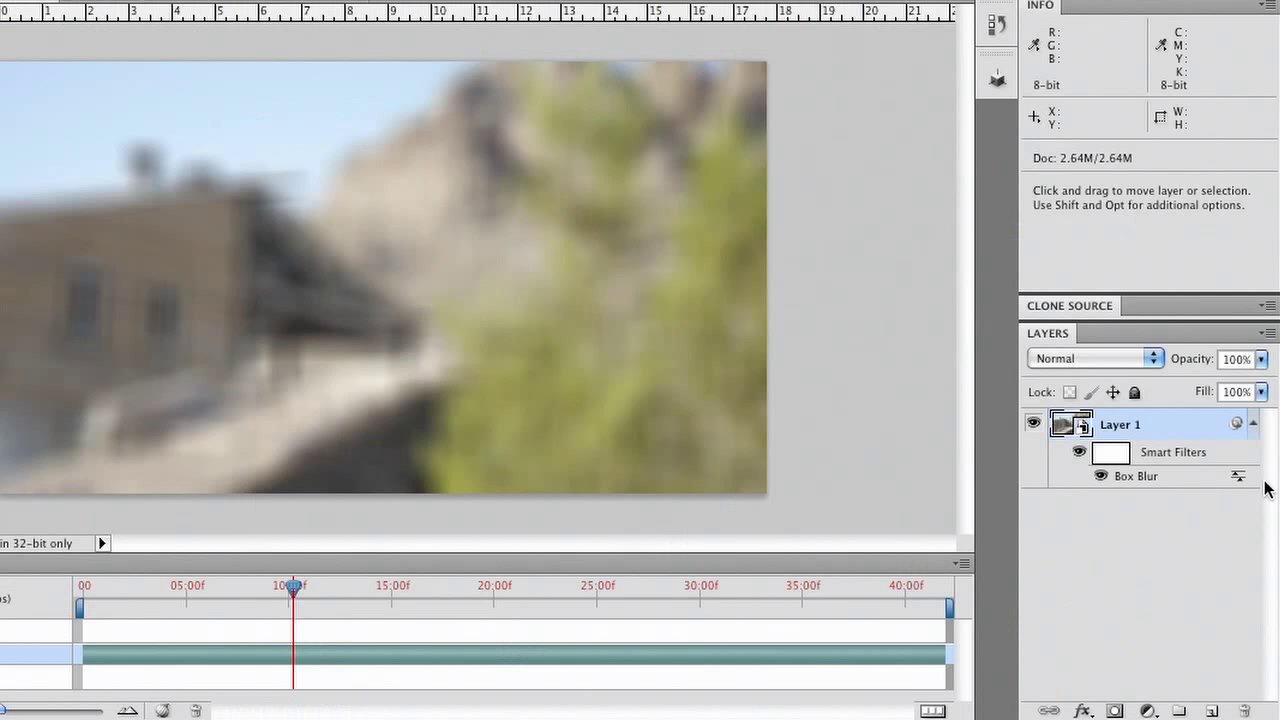
Step: Set the Box Blur blending to Multiply at 60% opacity, after trying Soft Light at 74%
double_click(1240, 484)
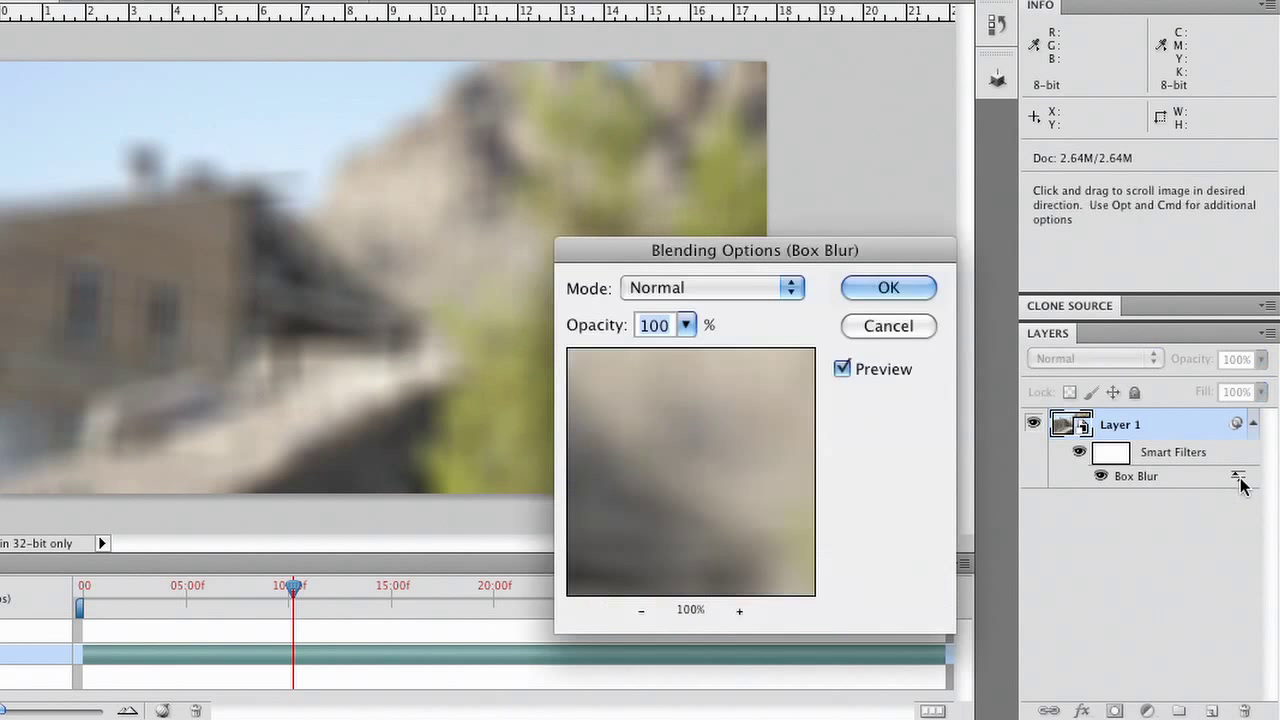
left_click(675, 289)
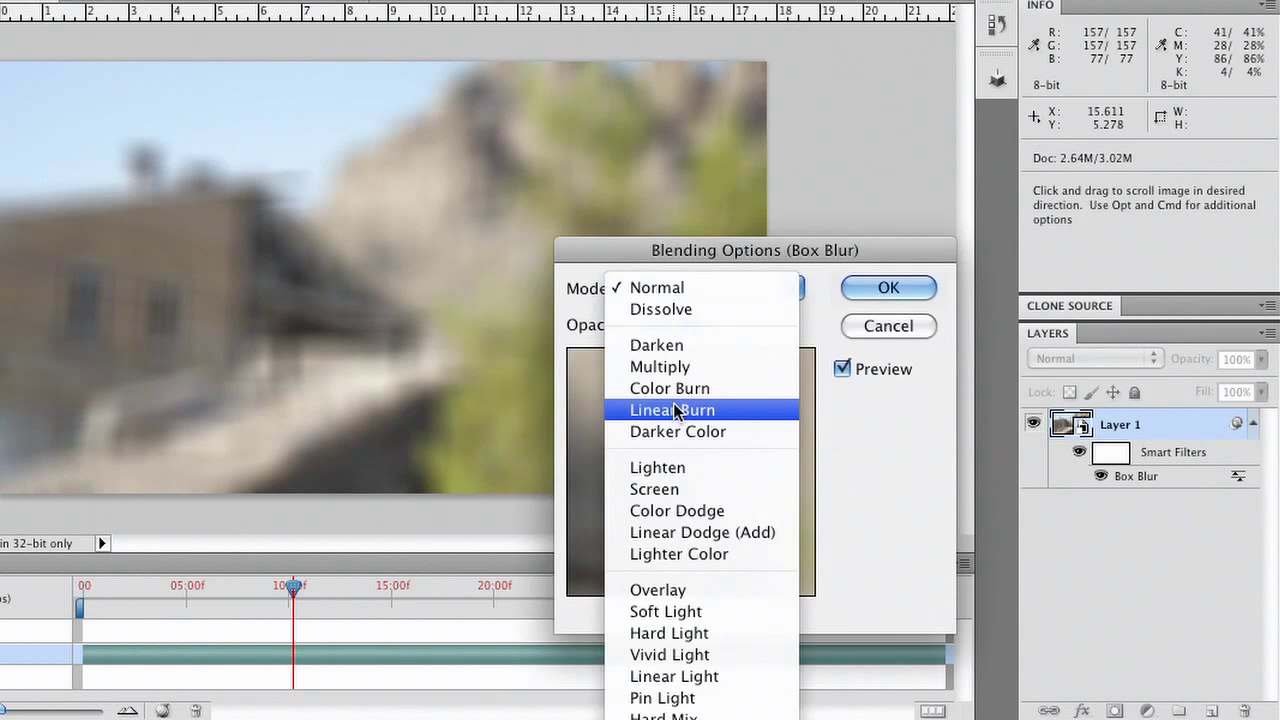
left_click(691, 610)
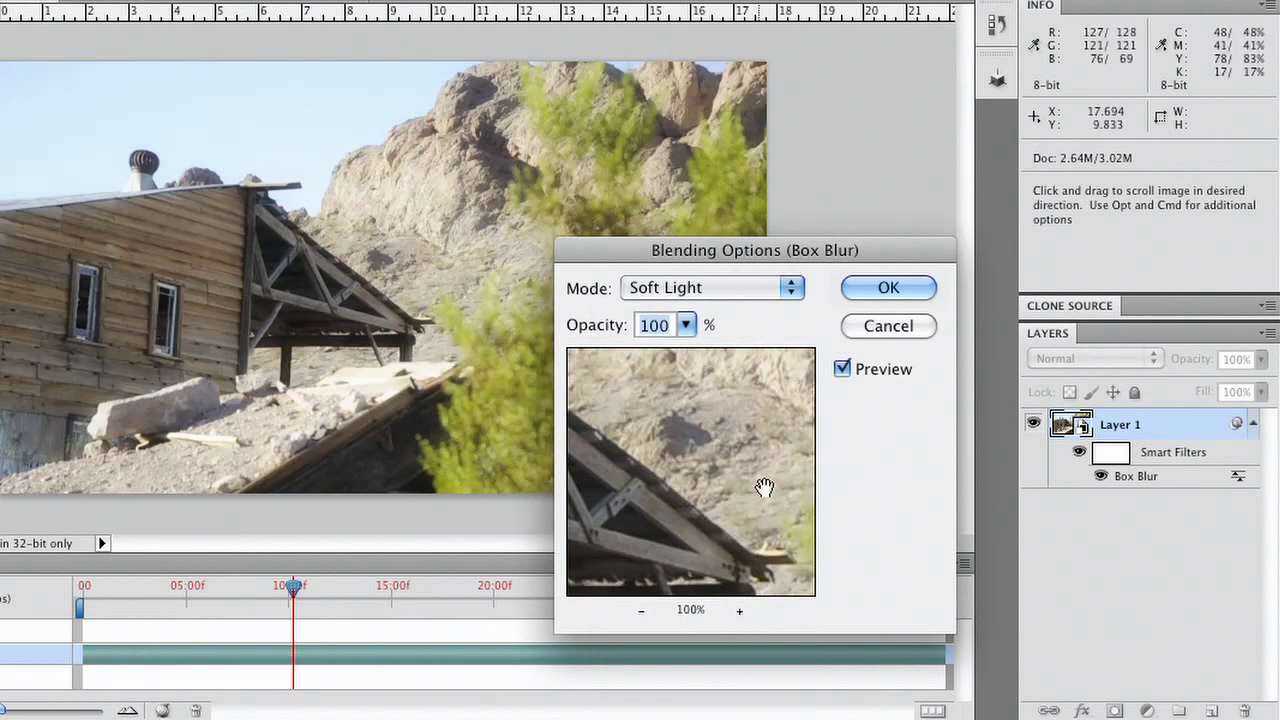
left_click_drag(686, 326, 659, 347)
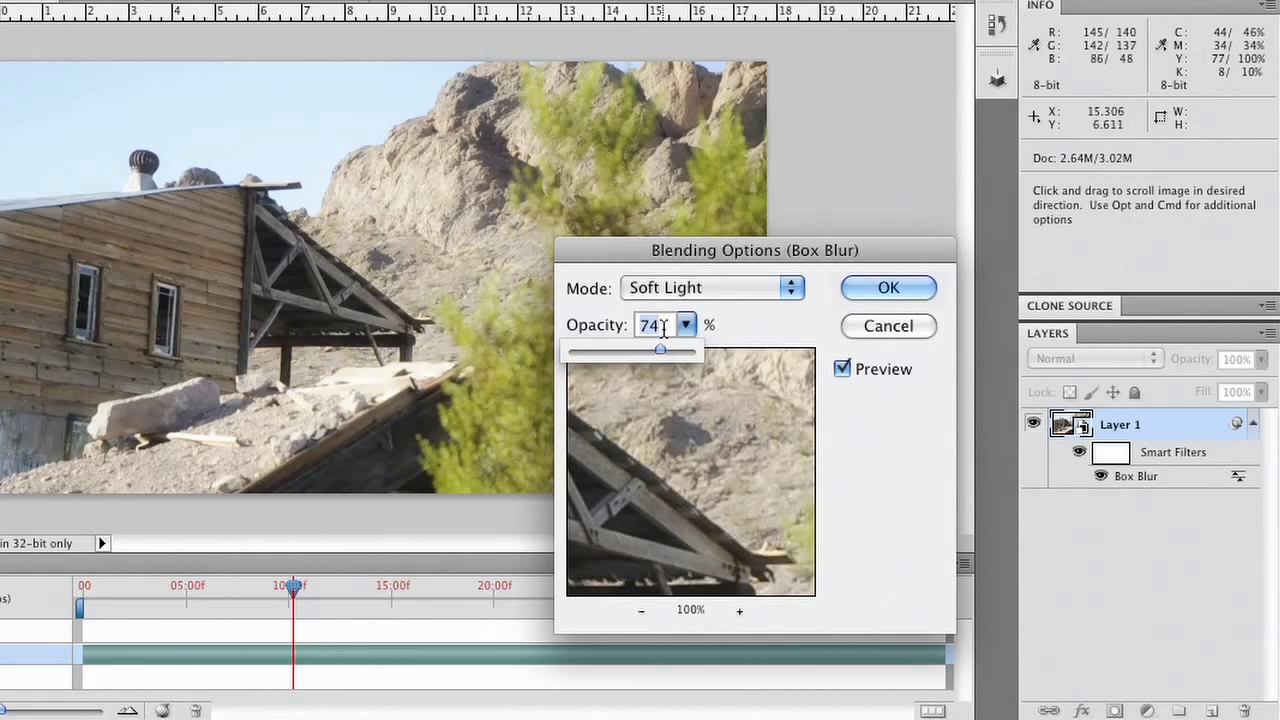
left_click(664, 286)
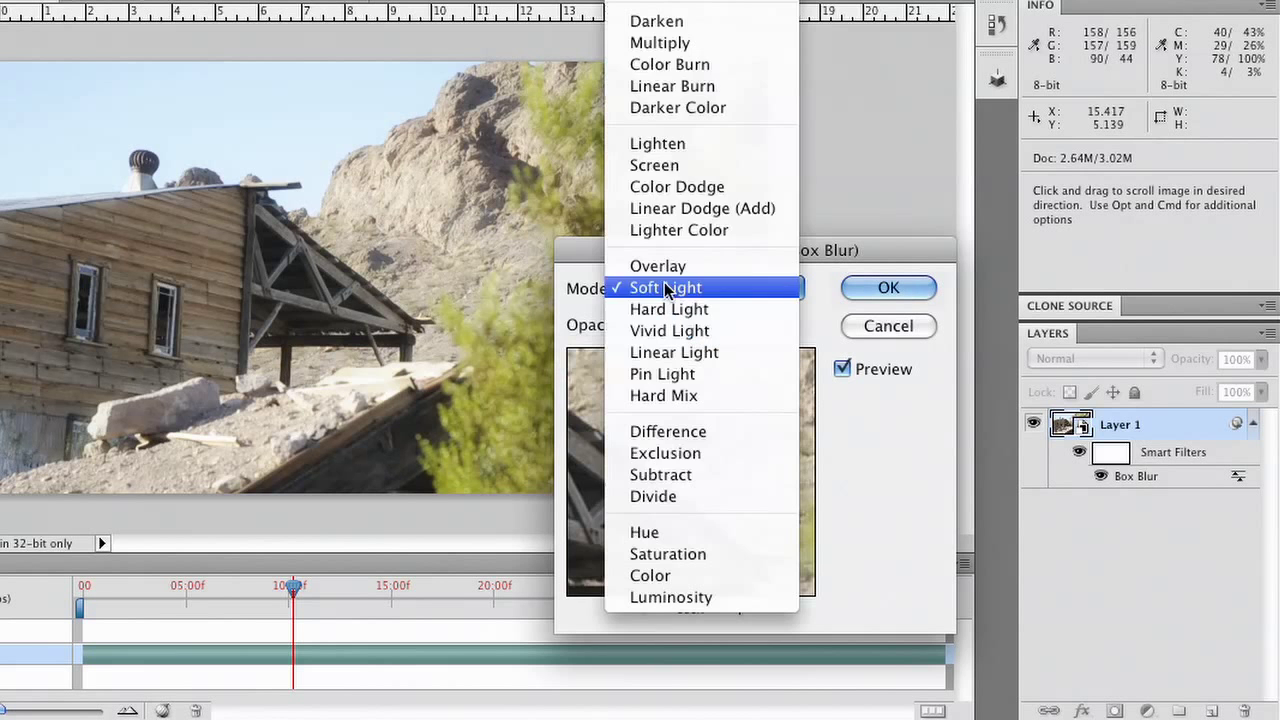
left_click(660, 43)
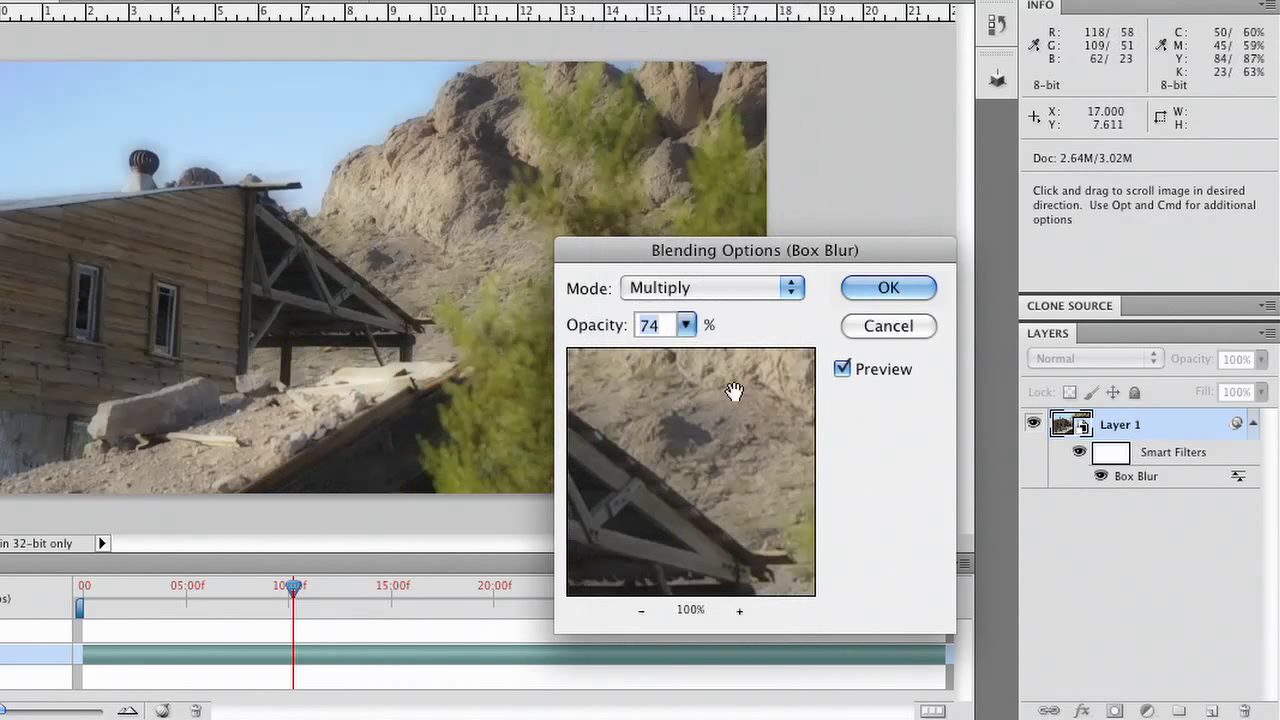
left_click_drag(691, 325, 676, 355)
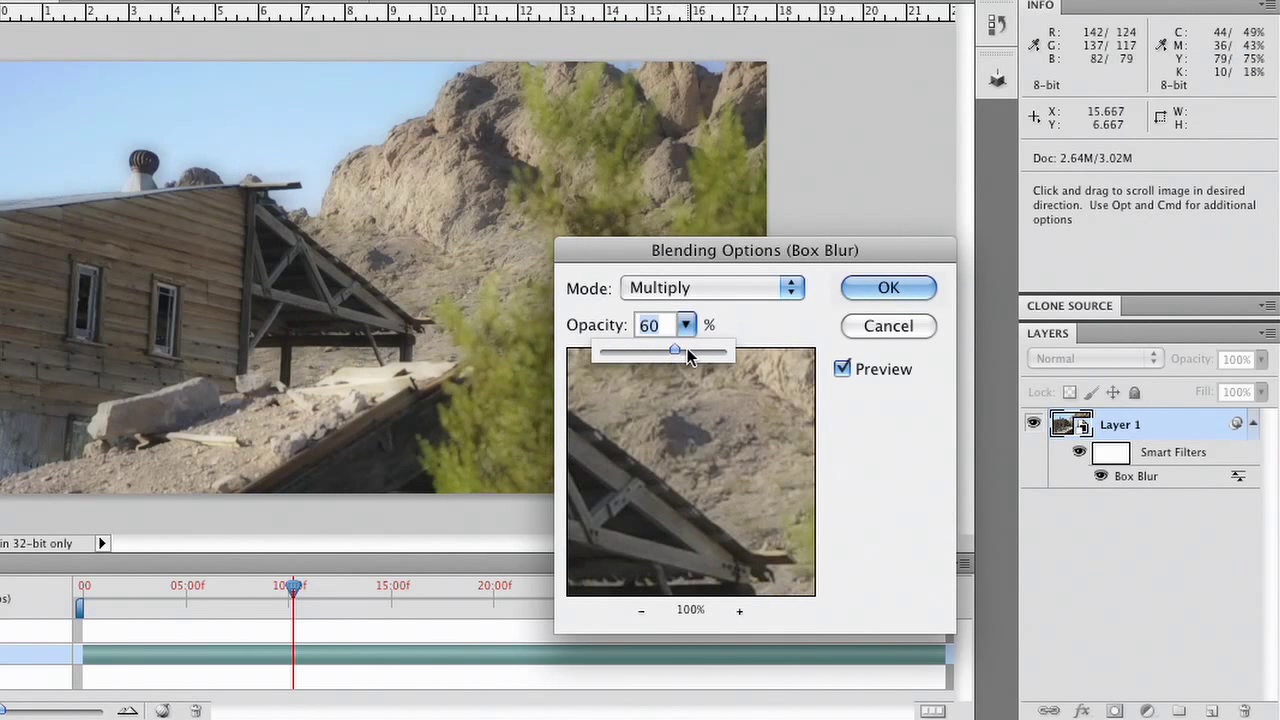
Step: Toggle Preview to compare the frame with and without the Multiply blend
left_click(849, 369)
left_click(849, 369)
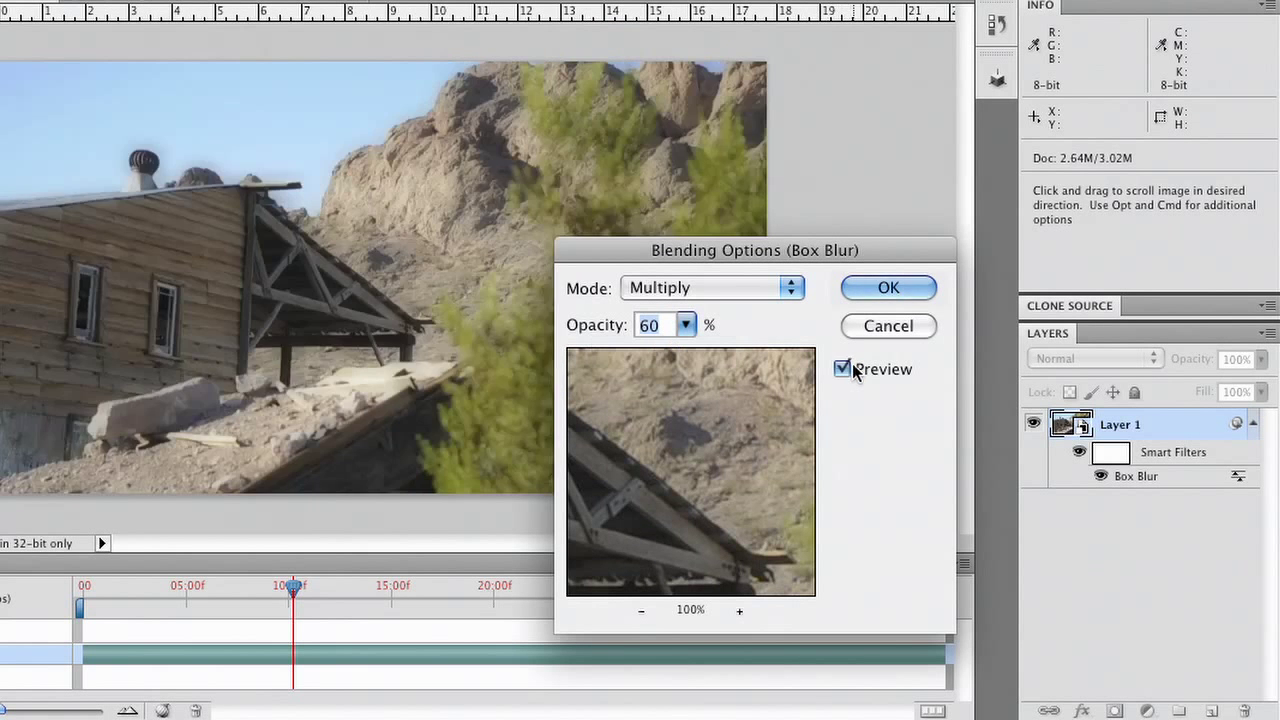
left_click(849, 369)
left_click(849, 369)
Step: Confirm the blur blending, then add a Photo Filter layer using Warming Filter (LBA) at 25% density
left_click(879, 288)
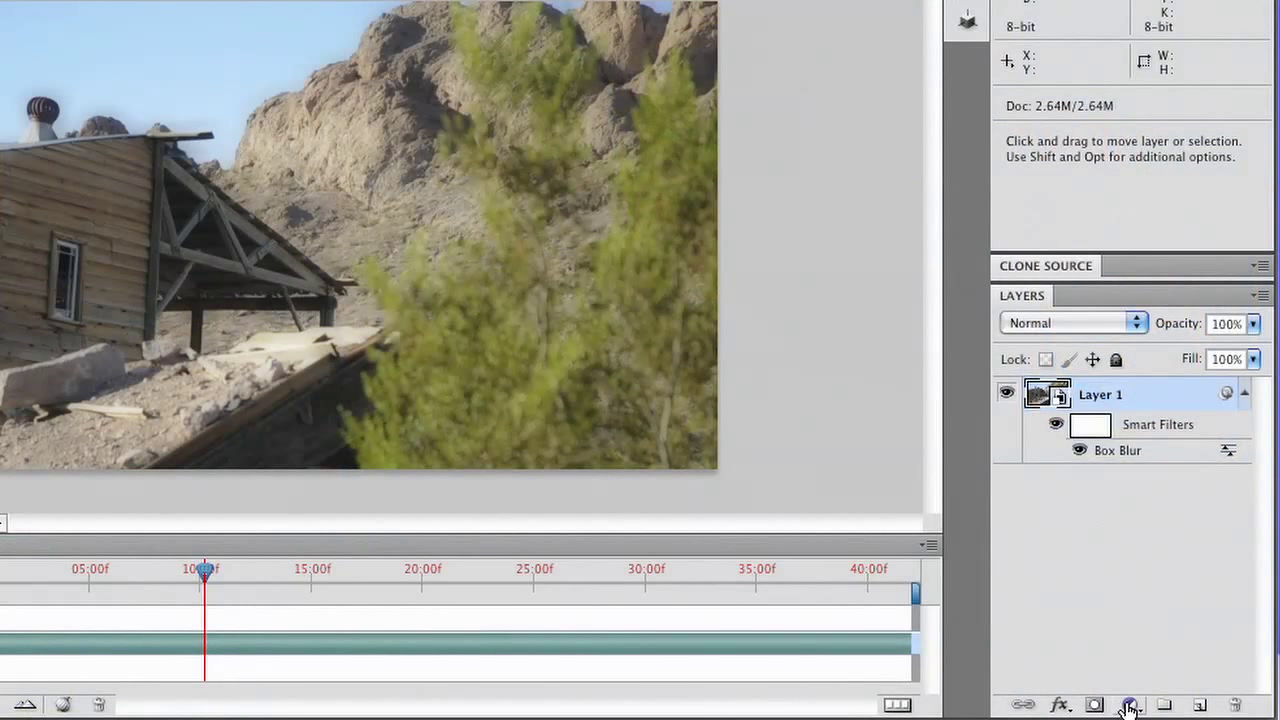
left_click(1129, 706)
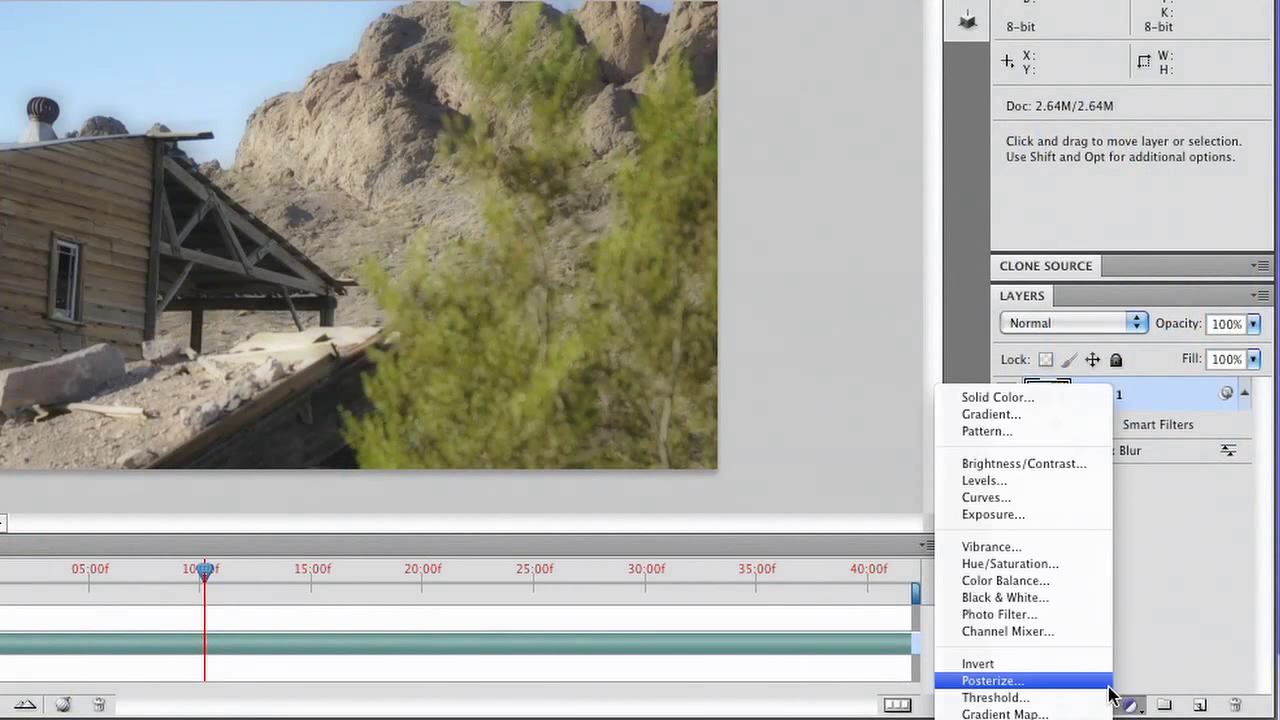
left_click(1053, 616)
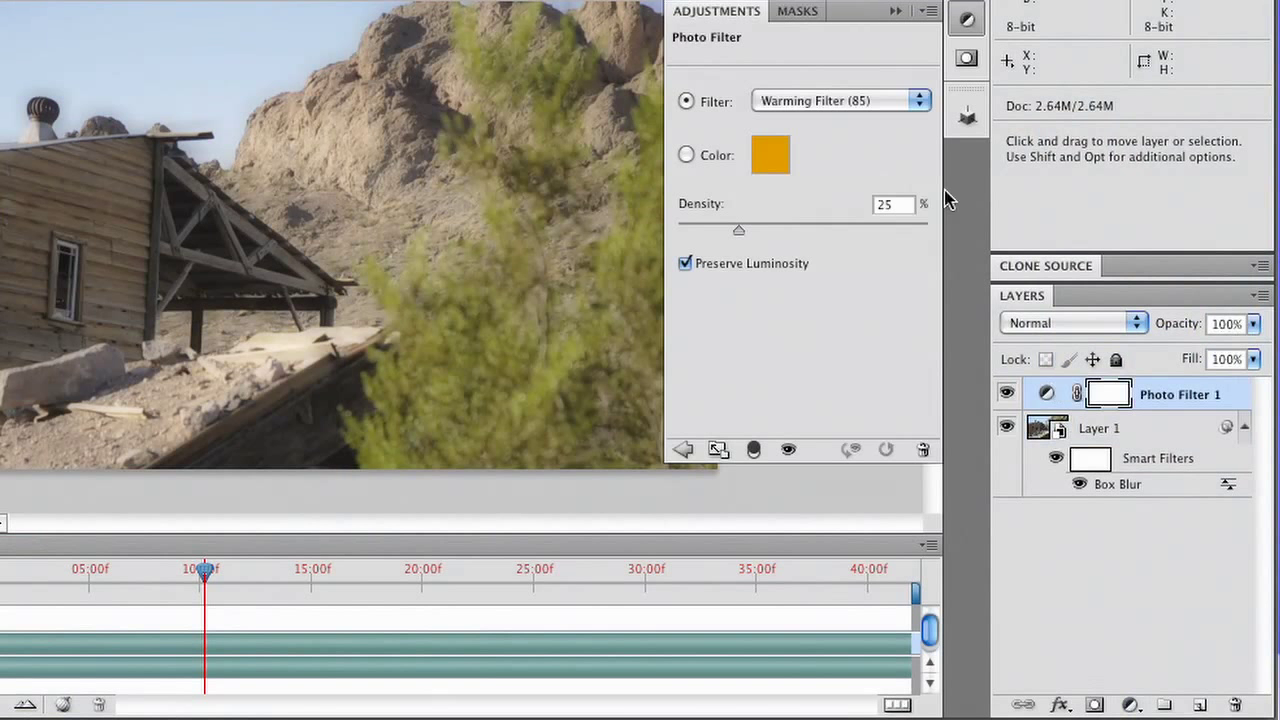
left_click(815, 104)
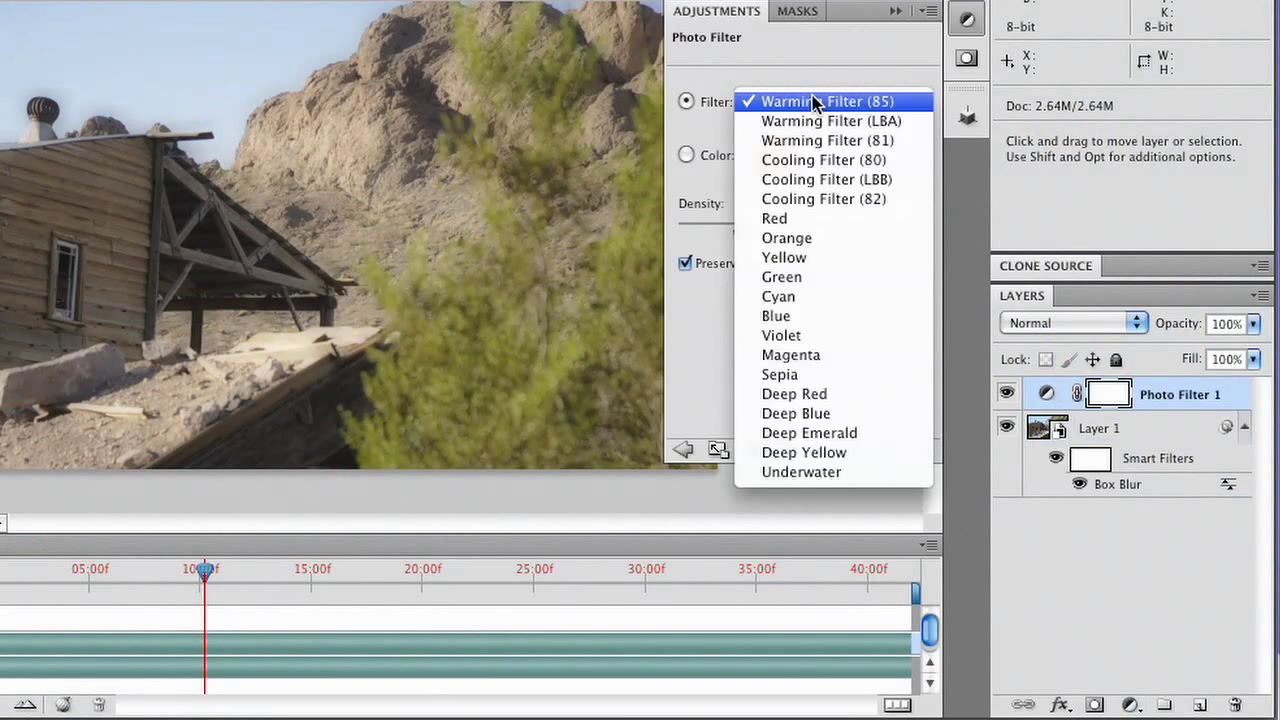
left_click(818, 161)
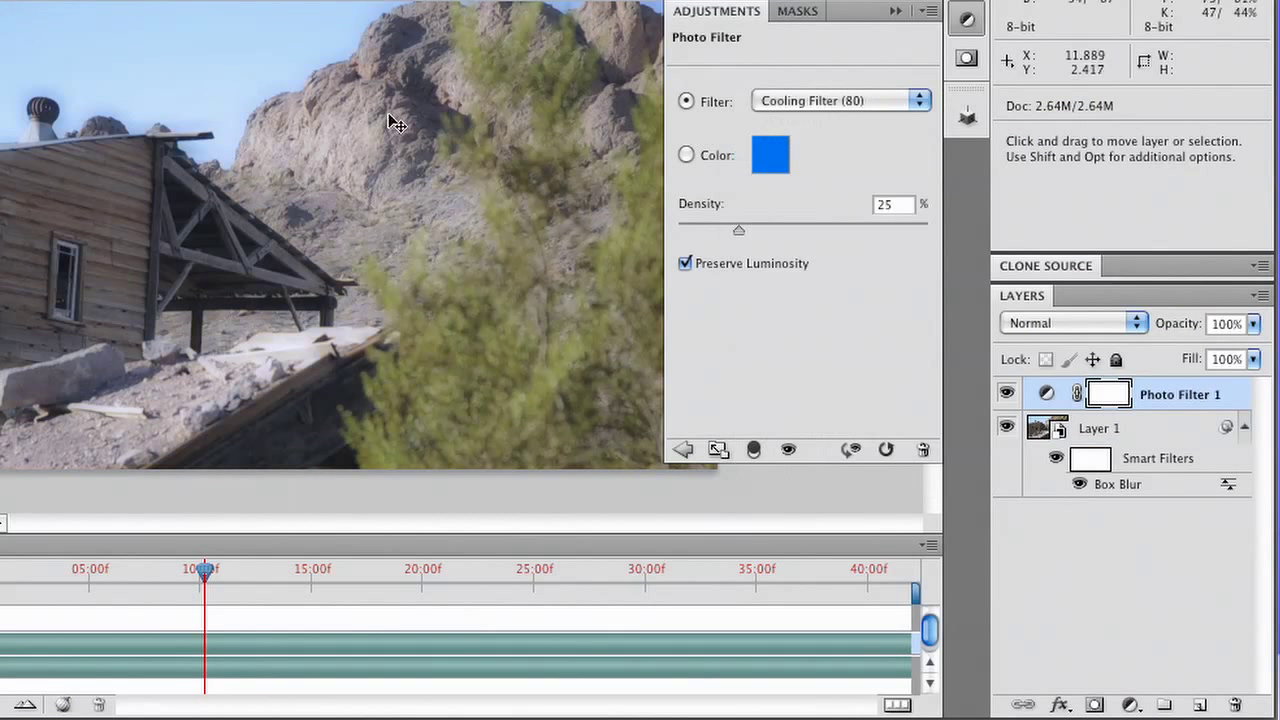
left_click(880, 105)
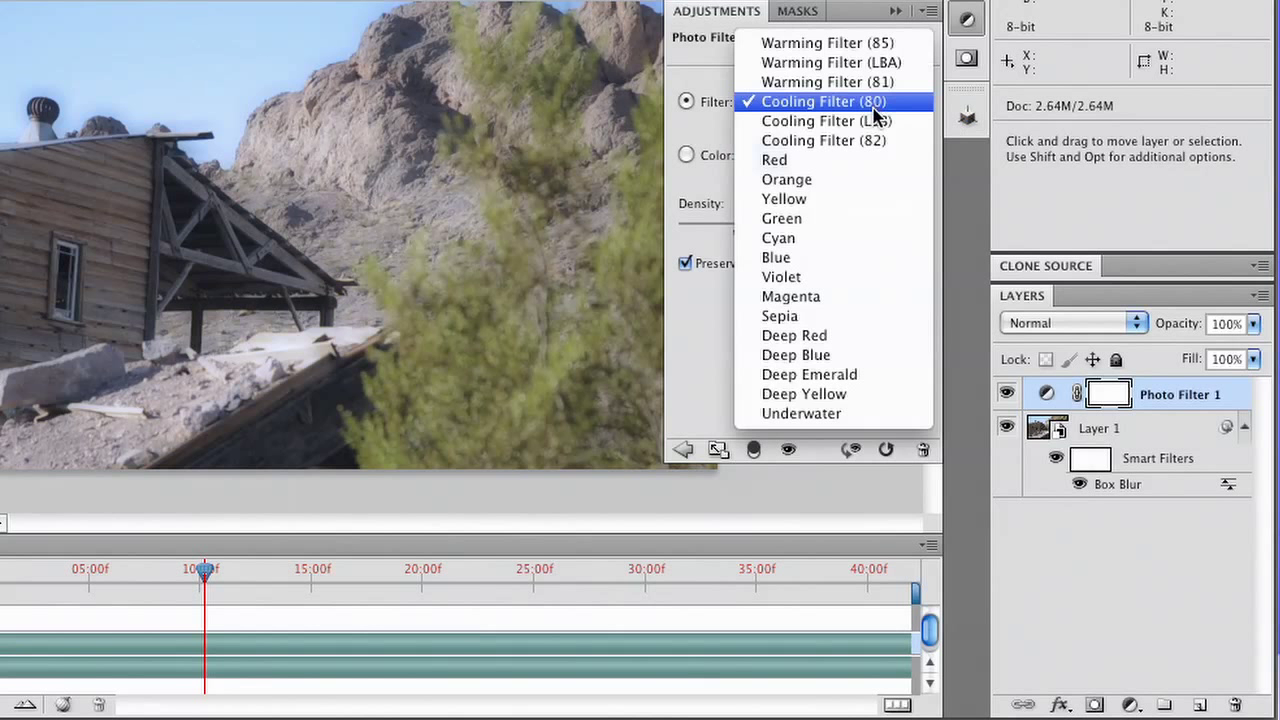
left_click(868, 63)
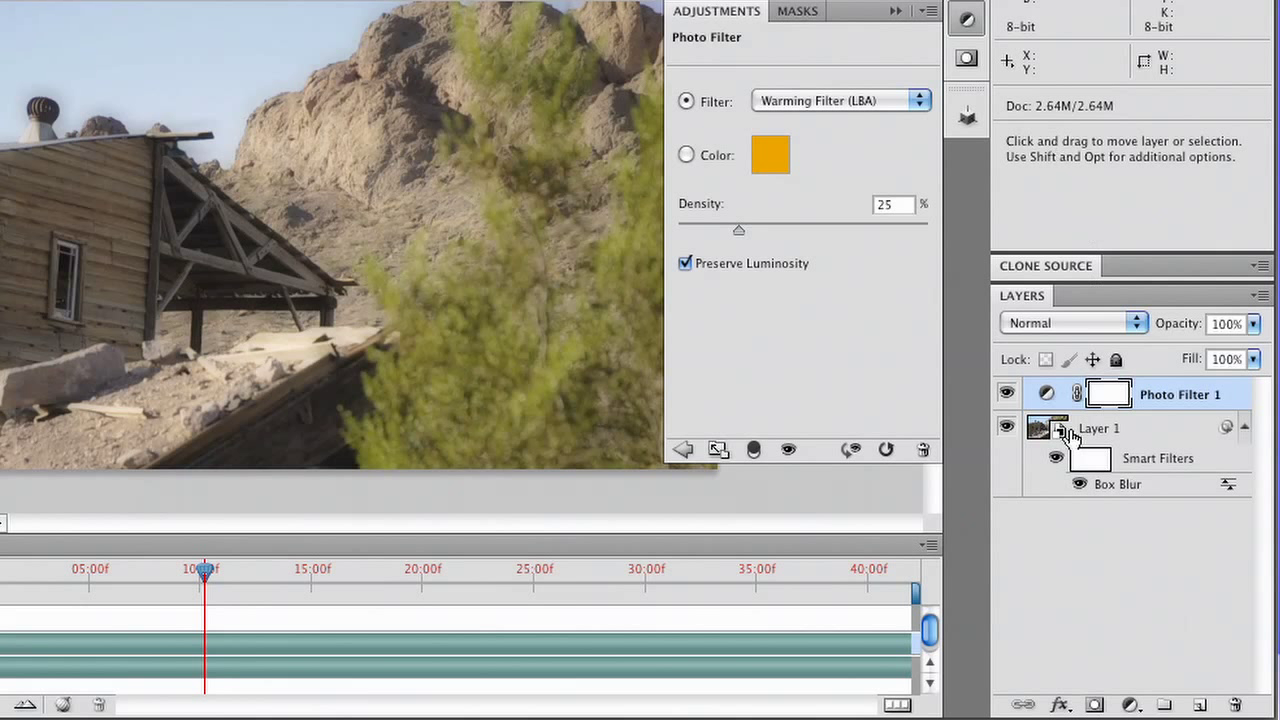
Step: Add a Vibrance 1 adjustment layer with Vibrance +99 and Saturation -3
left_click(1130, 706)
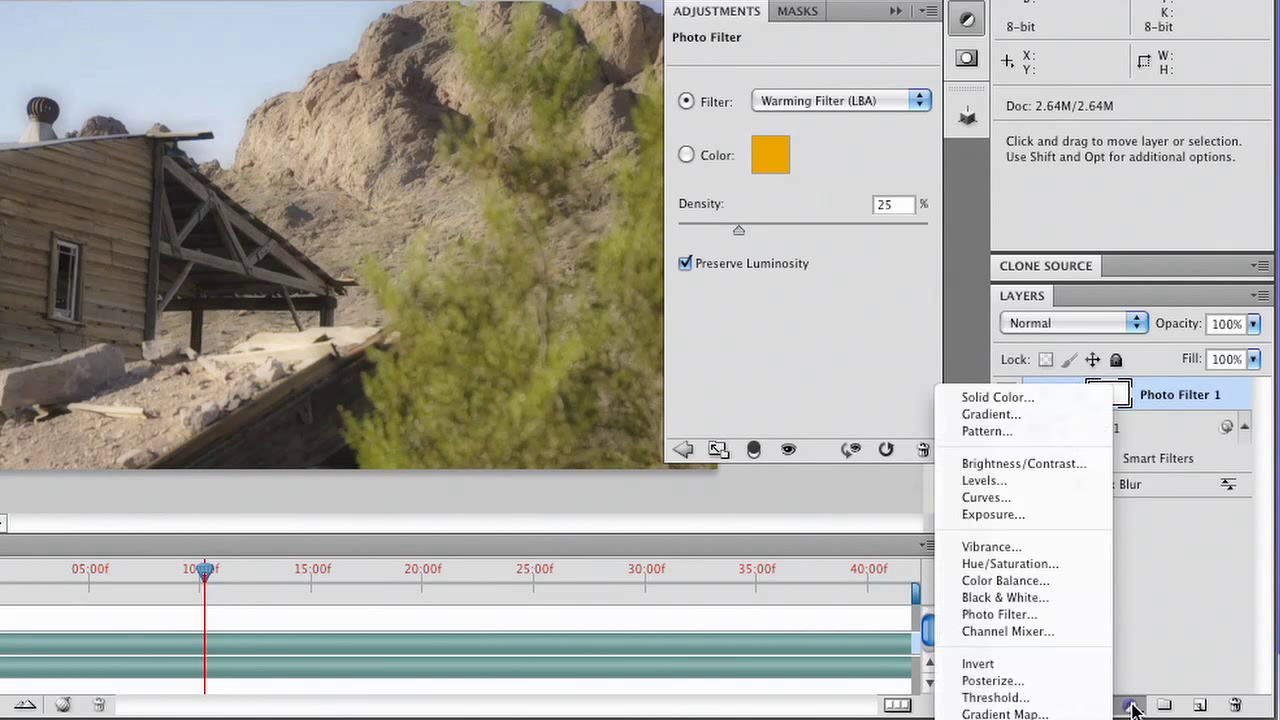
left_click(1022, 549)
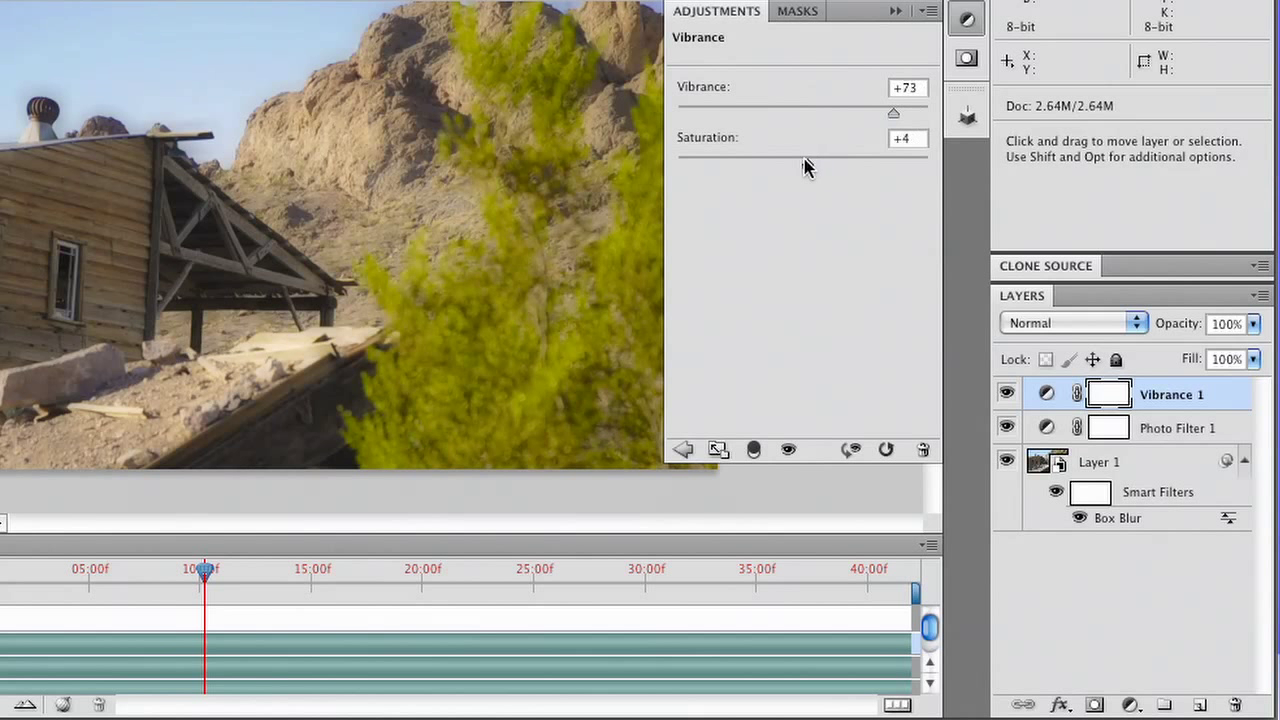
mouse_move(805, 167)
left_mouse_down()
mouse_move(768, 167)
mouse_move(822, 168)
left_mouse_up()
Step: Rewind to the clip start and paint black over the tree on Vibrance 1's mask with an enlarged brush
left_click(32, 576)
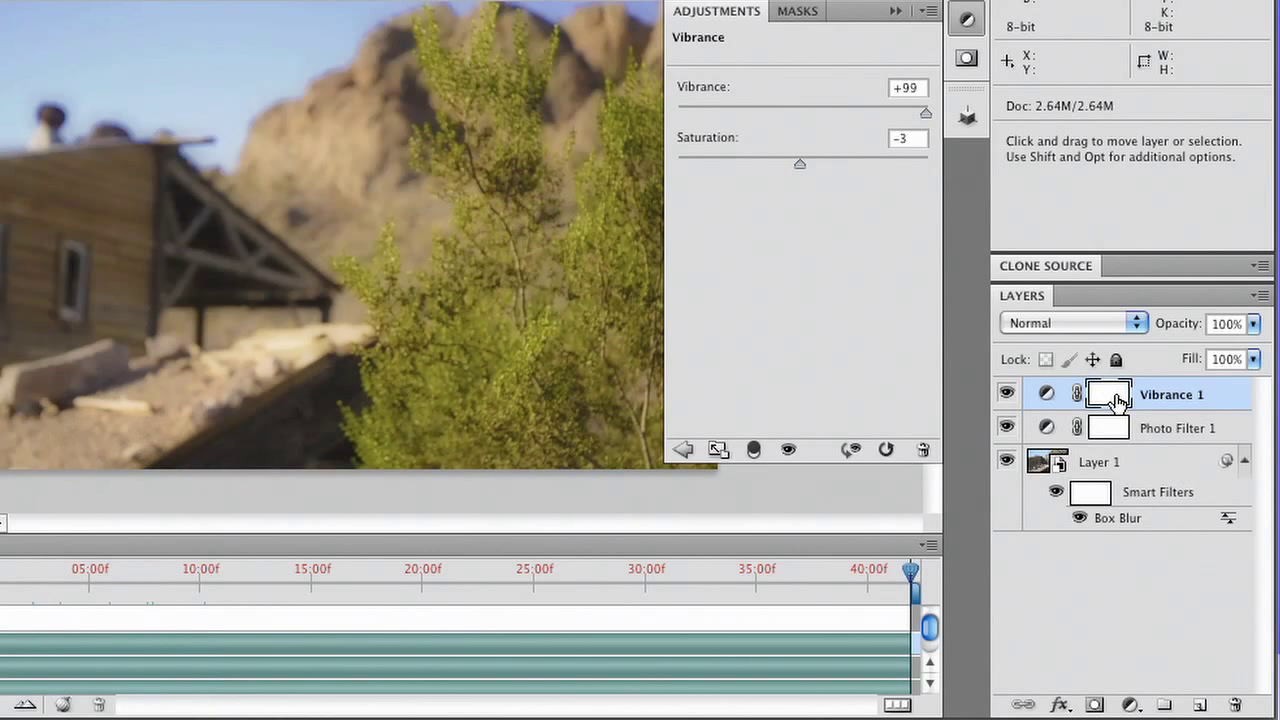
key("b")
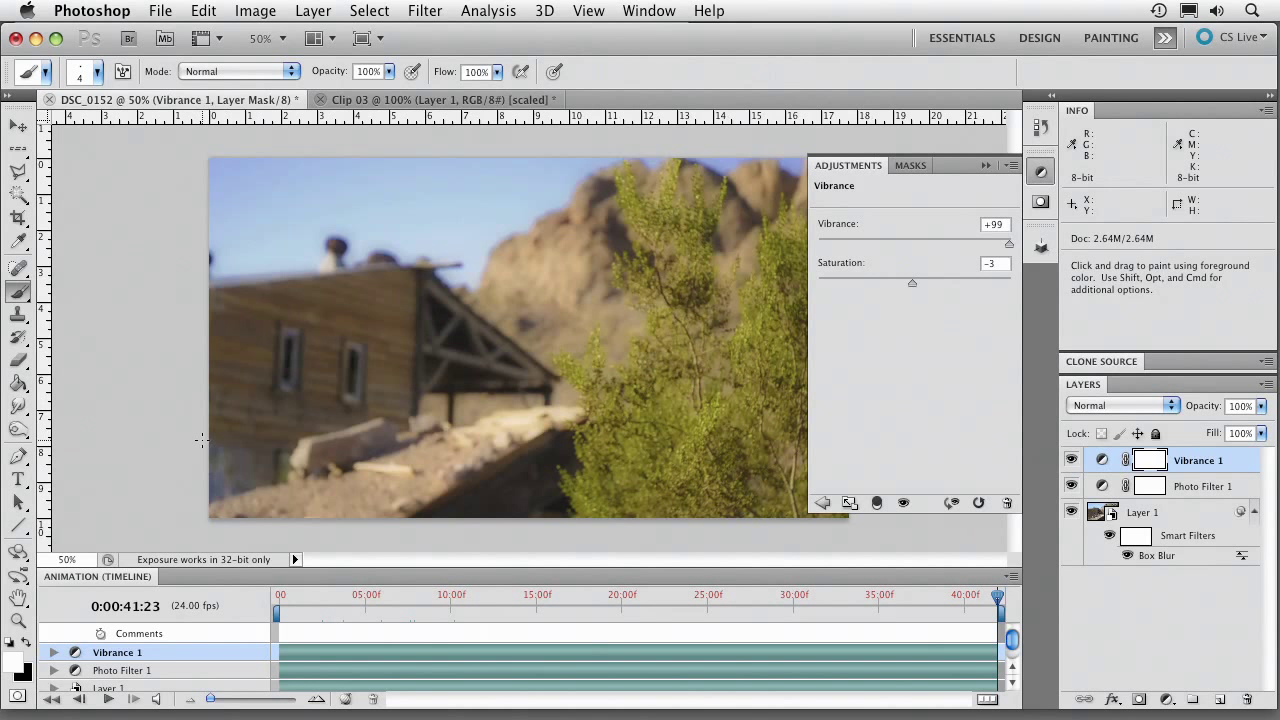
key("x")
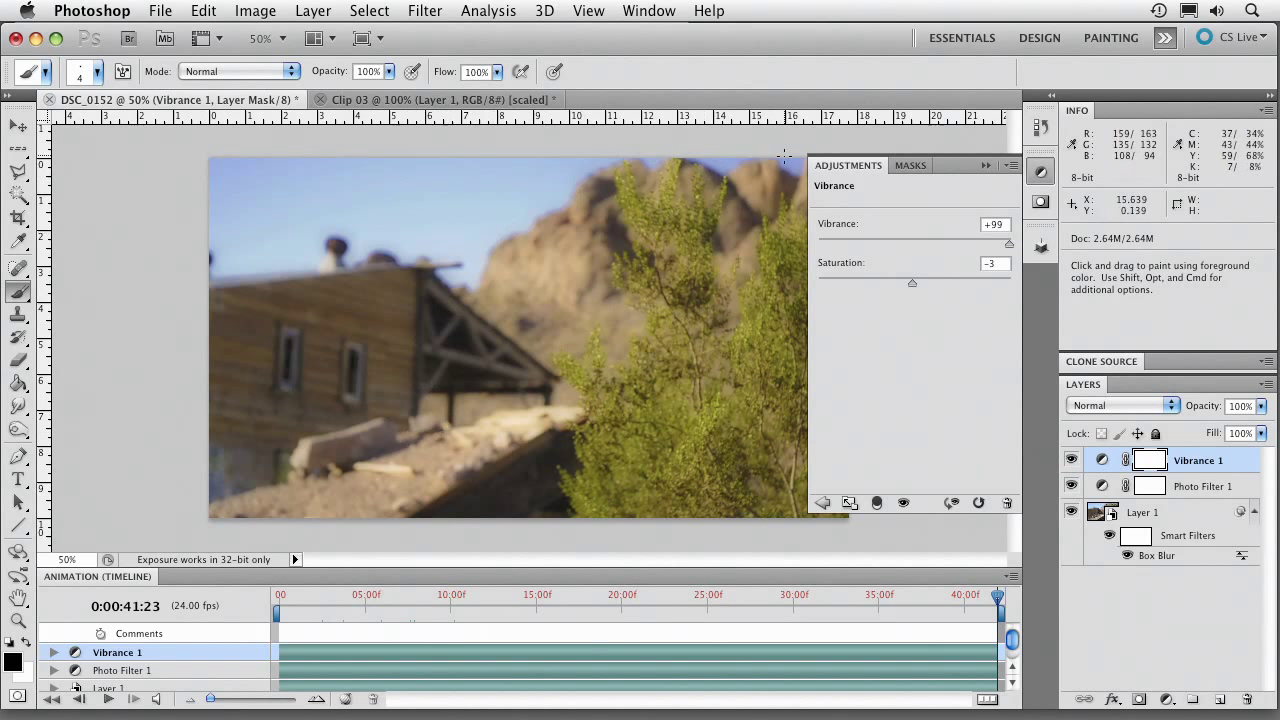
left_click(985, 166)
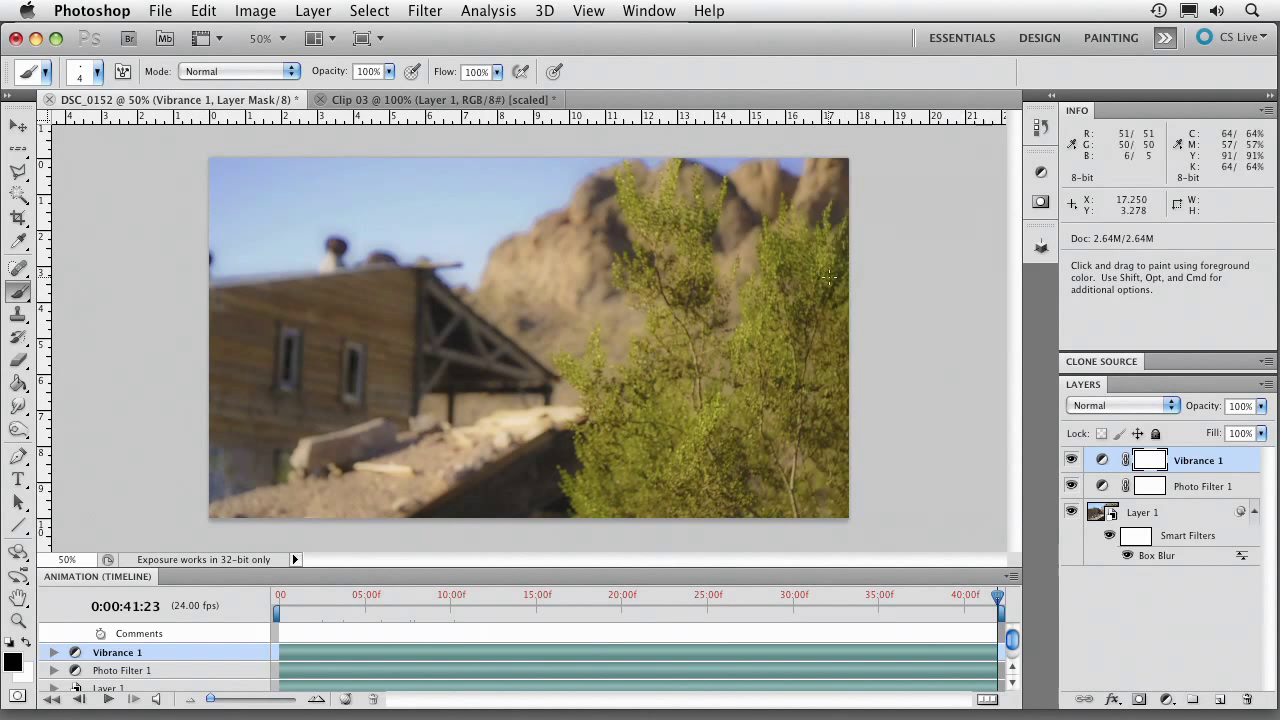
key("bracketright")
key("bracketright")
key("bracketright")
key("bracketright")
key("bracketright")
key("bracketright")
key("bracketright")
key("bracketright")
key("bracketright")
key("bracketright")
key("bracketright")
key("bracketright")
key("bracketright")
key("bracketright")
key("bracketright")
key("bracketright")
key("bracketright")
key("bracketright")
key("bracketright")
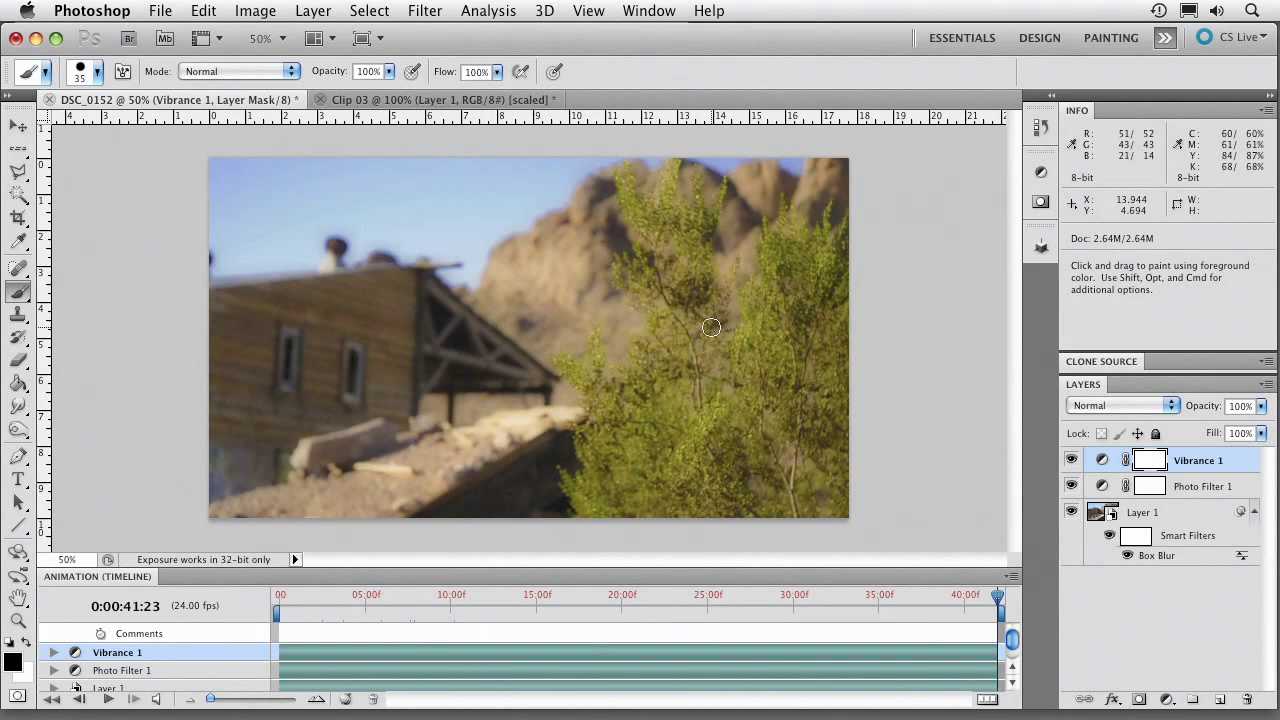
mouse_move(629, 380)
left_mouse_down()
mouse_move(575, 435)
mouse_move(605, 410)
mouse_move(680, 490)
mouse_move(780, 476)
mouse_move(808, 266)
mouse_move(665, 218)
mouse_move(628, 470)
mouse_move(546, 438)
mouse_move(797, 345)
mouse_move(829, 229)
left_mouse_up()
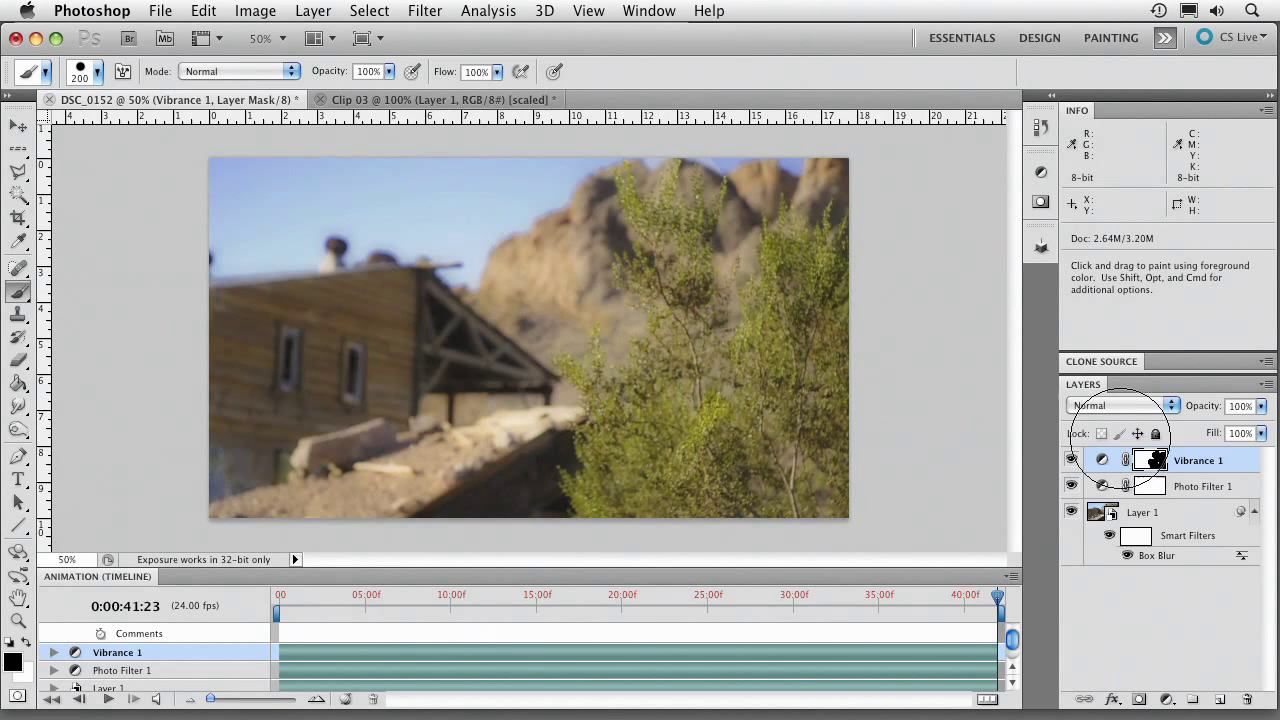
Step: Apply a 63.8-pixel Gaussian Blur to the Vibrance 1 mask
left_click(422, 10)
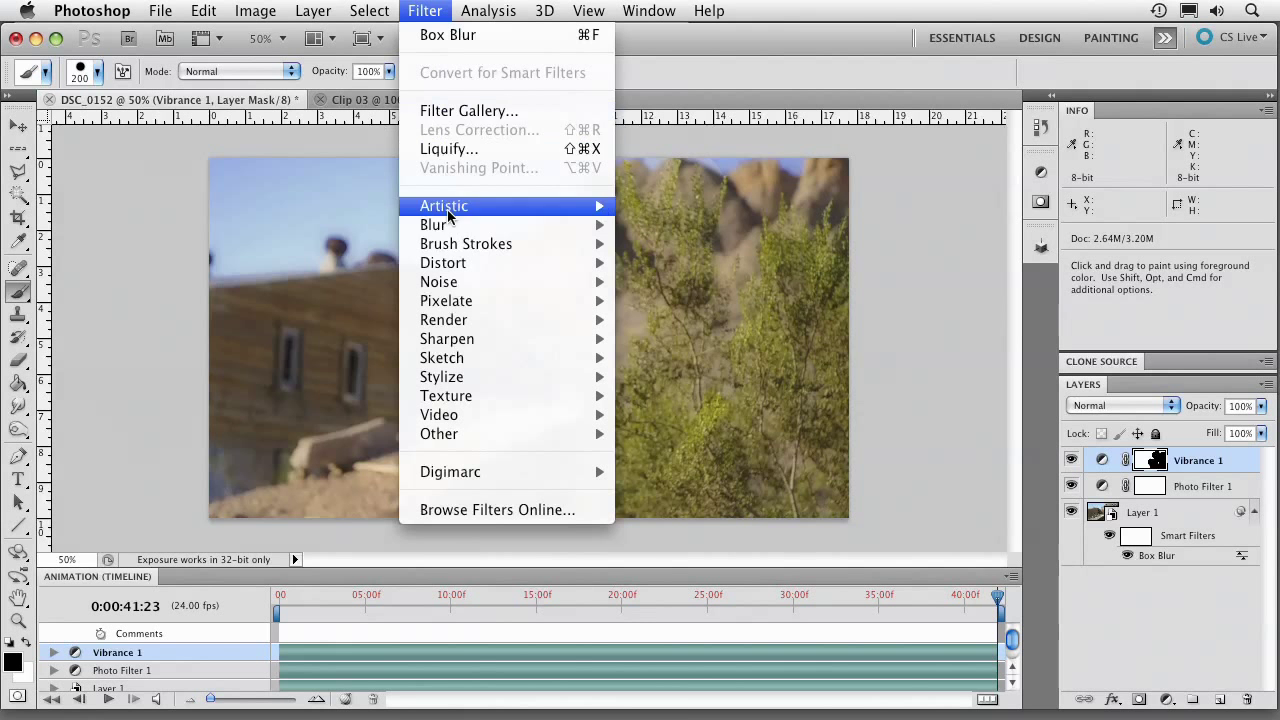
mouse_move(470, 226)
left_click(709, 305)
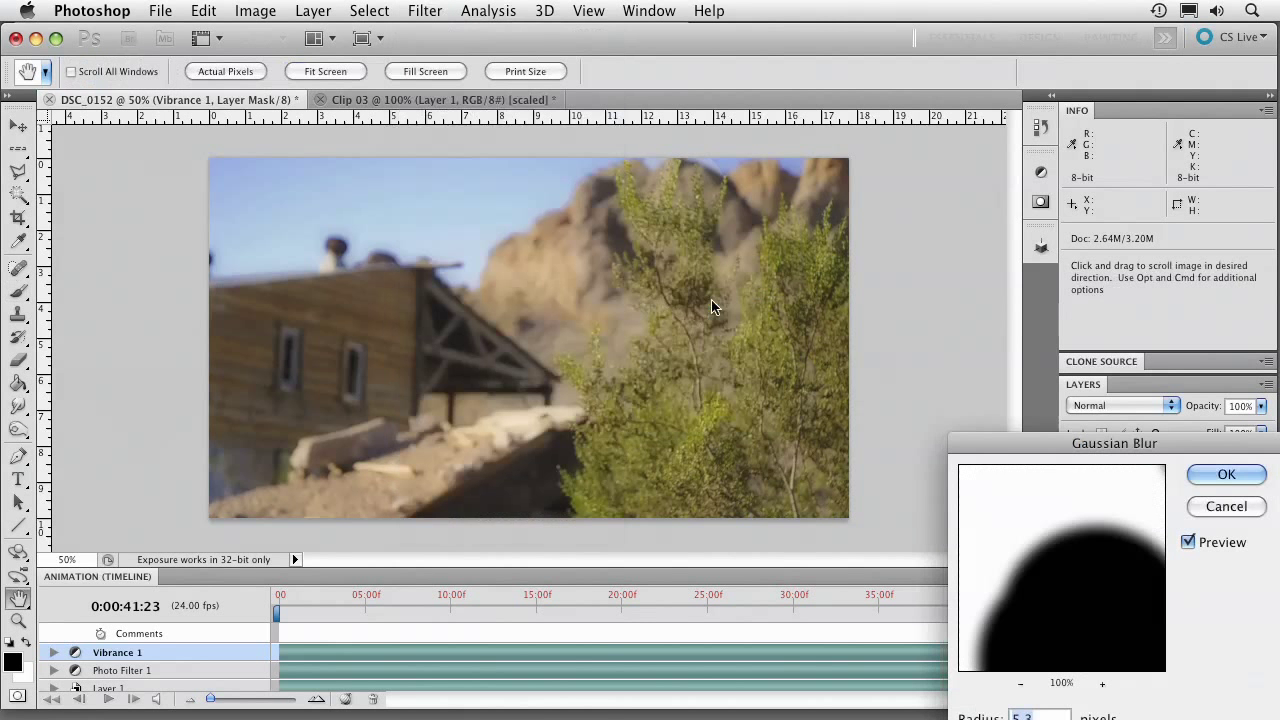
left_click_drag(1075, 432, 997, 255)
left_click_drag(950, 569, 1020, 566)
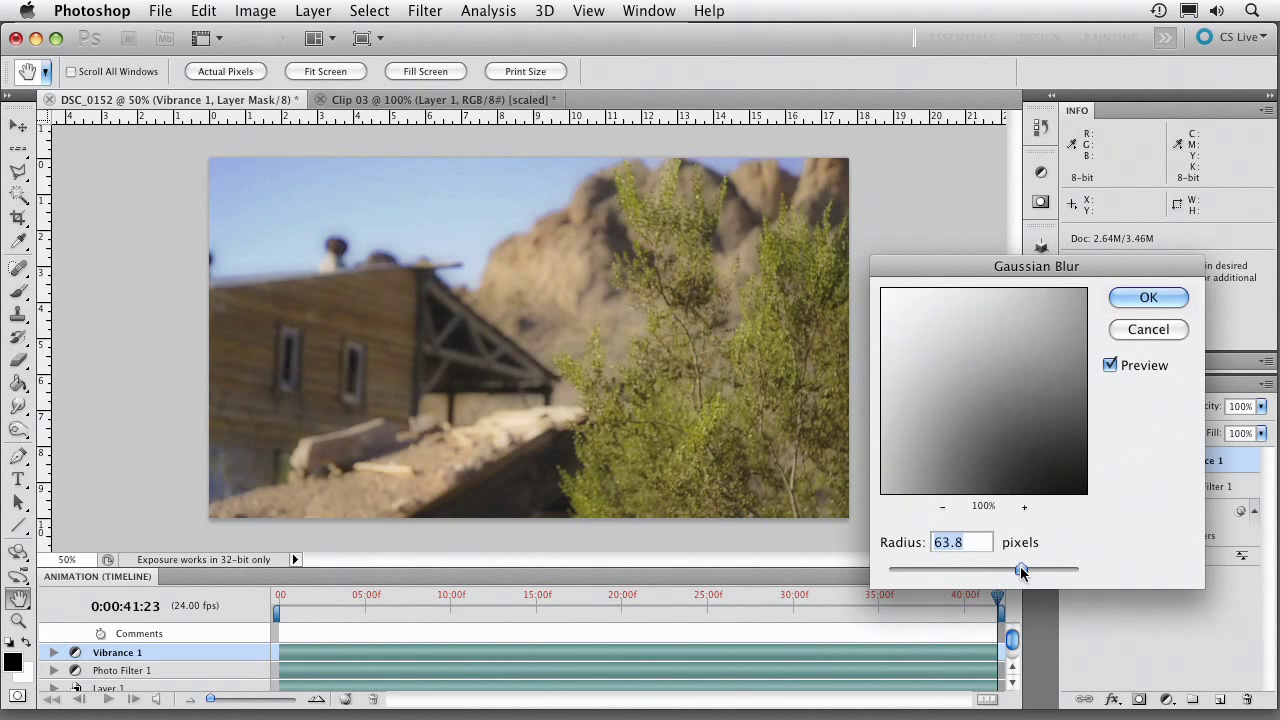
left_click(1147, 297)
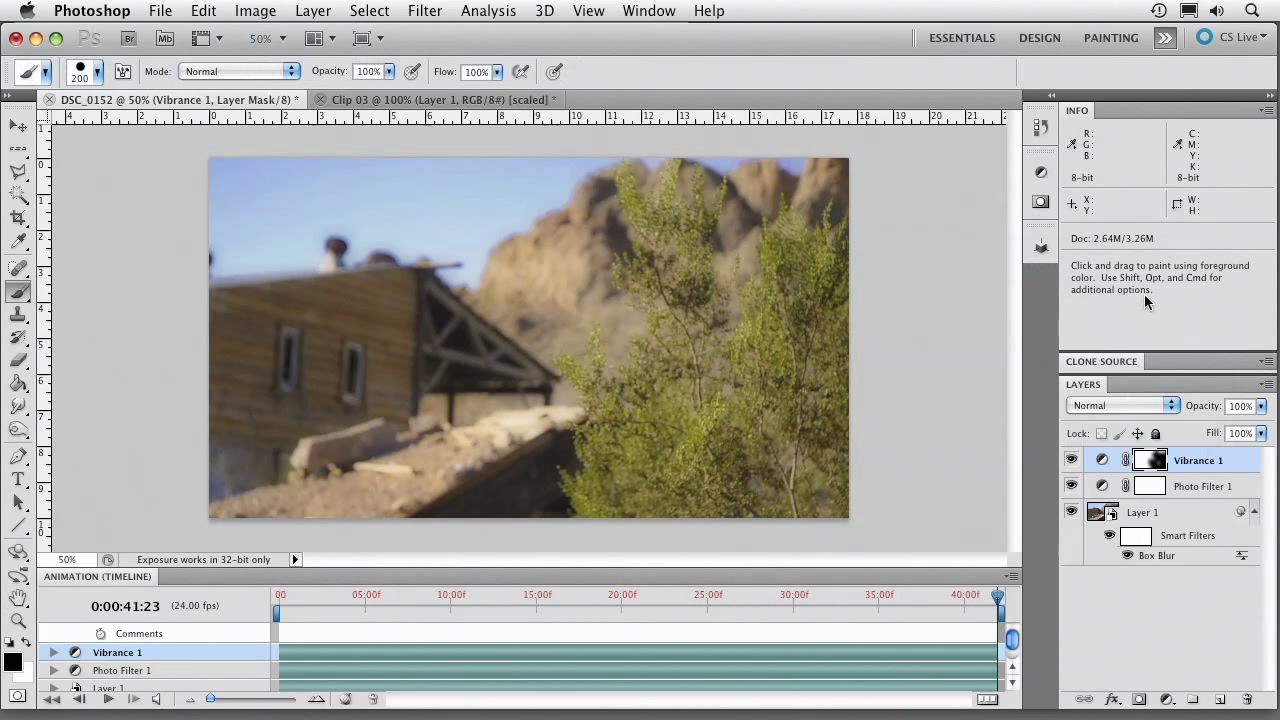
Step: Toggle Vibrance 1's visibility to compare, then add a new empty Layer 2
left_click(1070, 461)
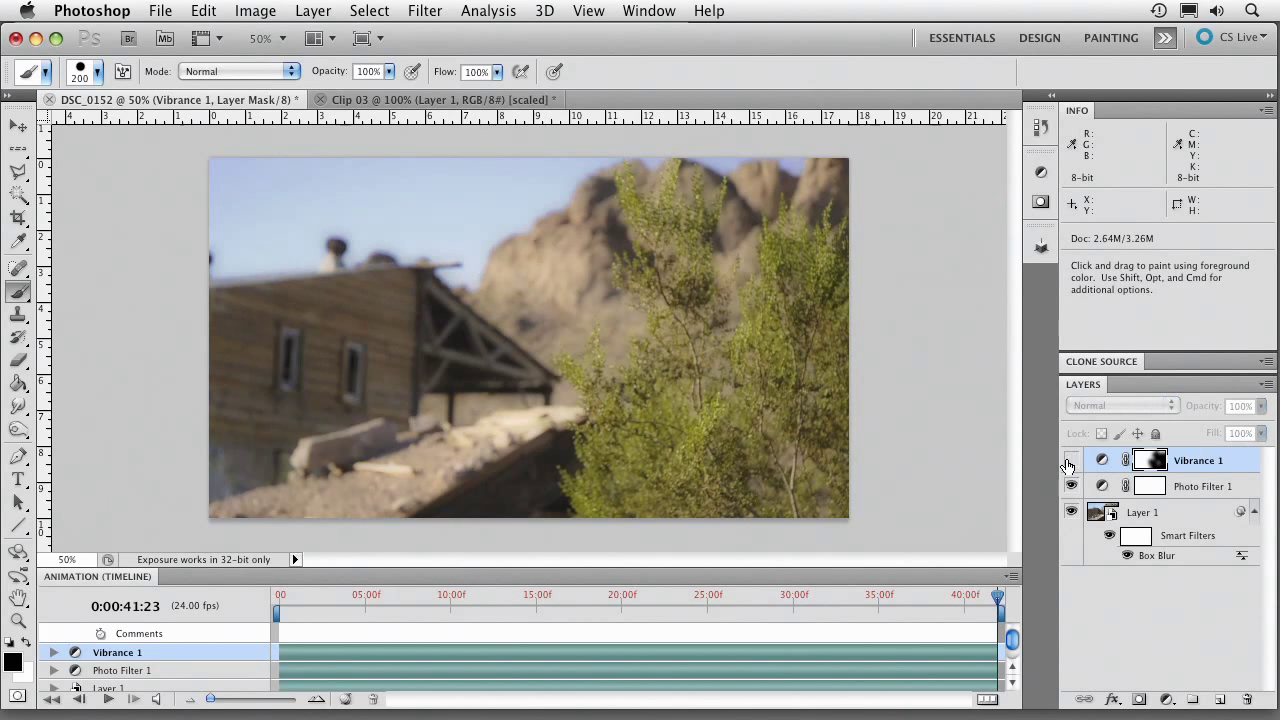
left_click(1070, 461)
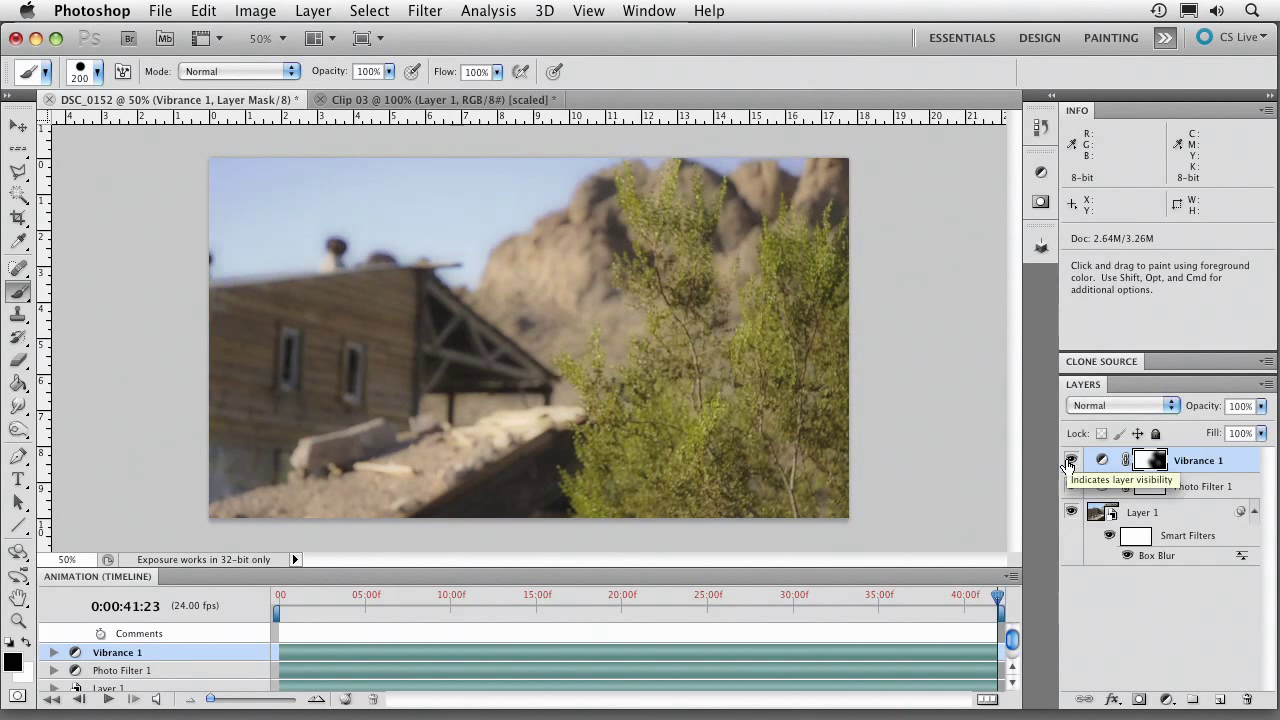
left_click(1070, 461)
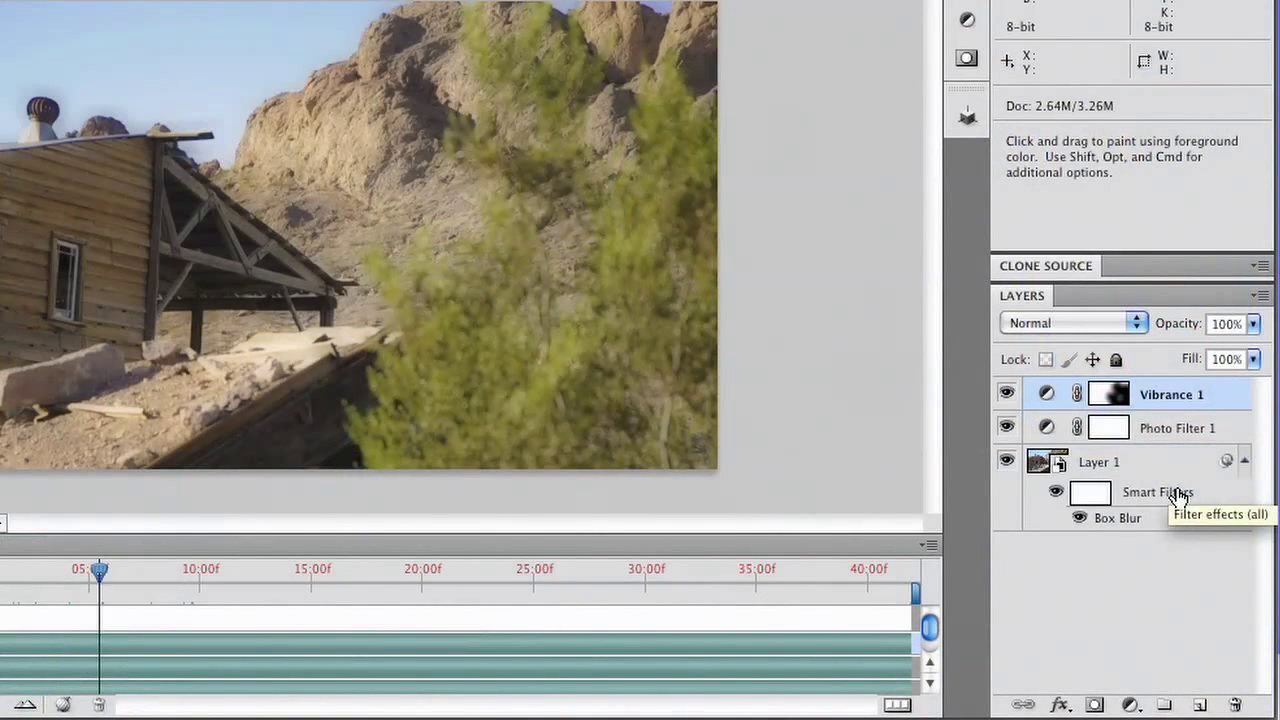
left_click(1199, 705)
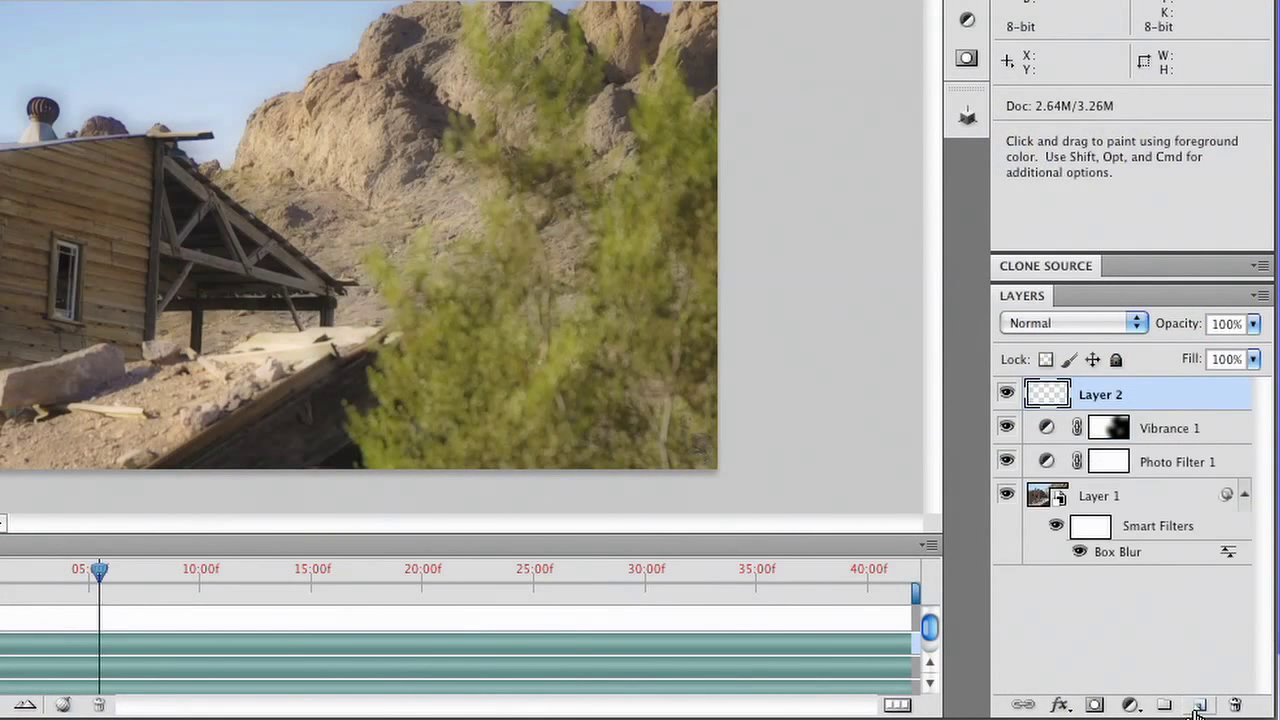
Step: Fill Layer 2 with 50% gray
key("shift+BackSpace")
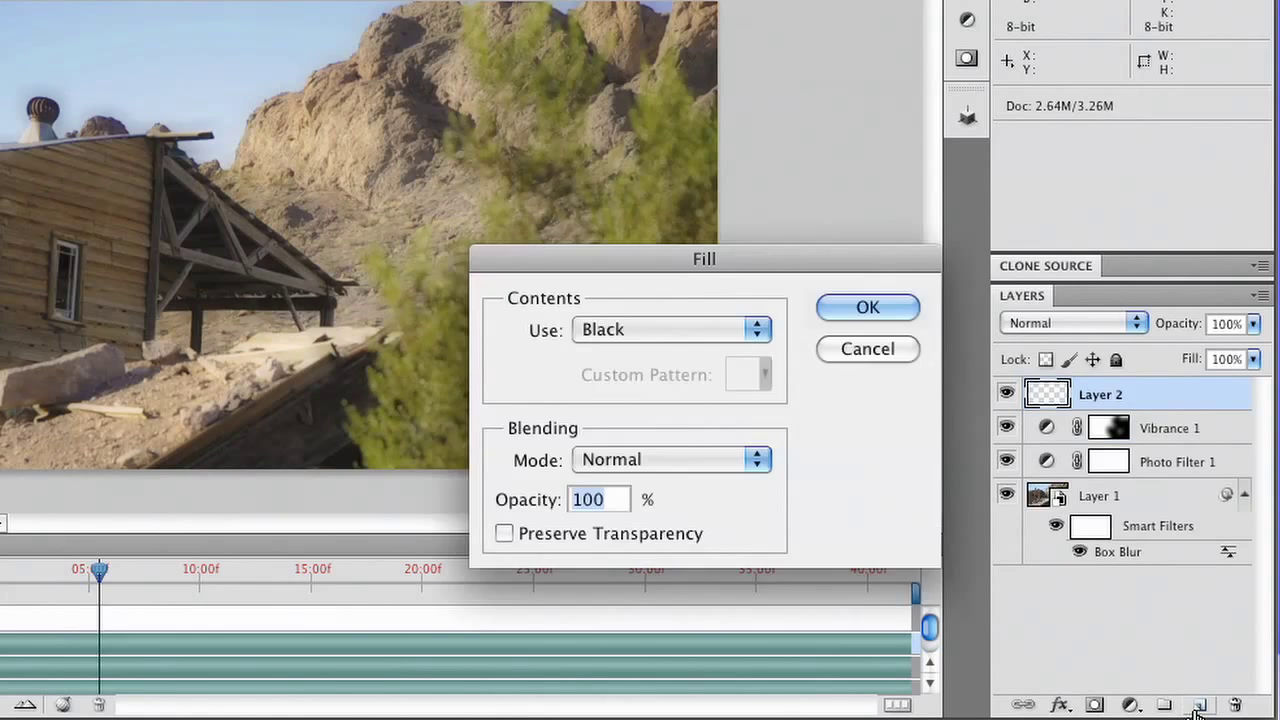
left_click(697, 333)
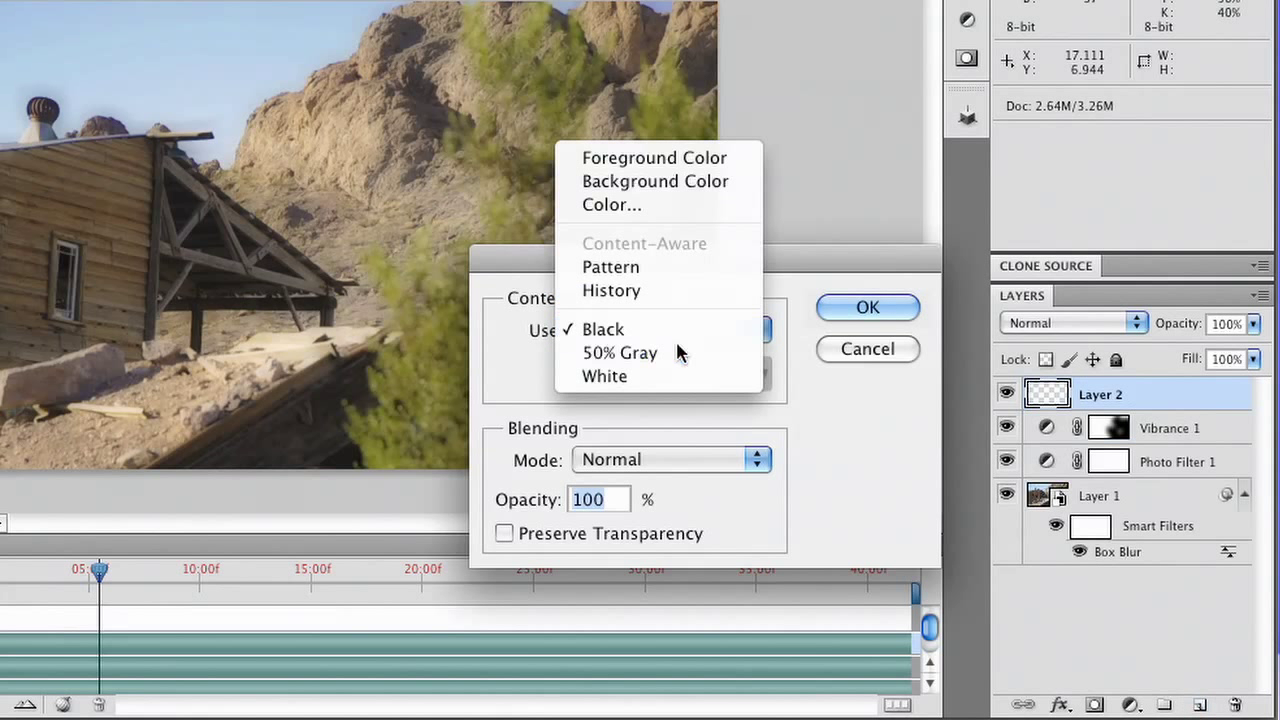
left_click(678, 352)
left_click(836, 307)
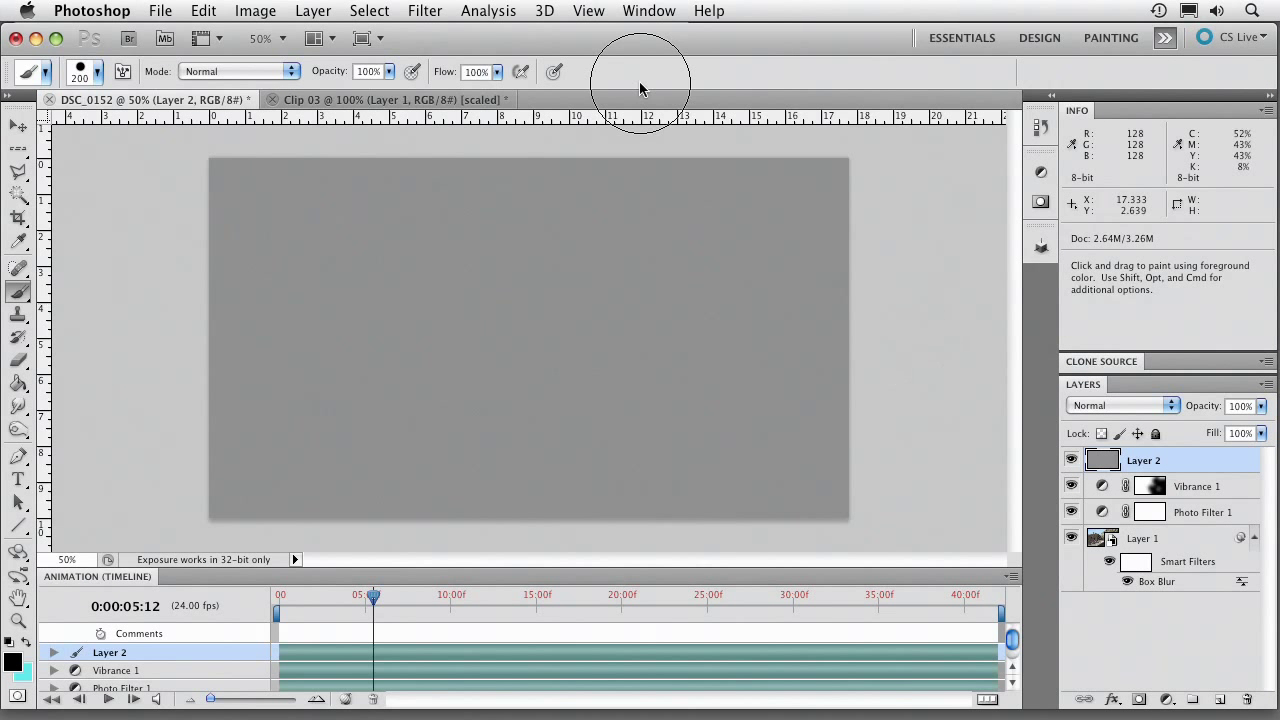
Step: Add 68.32% Uniform, Monochromatic noise to Layer 2 for film grain
left_click(424, 10)
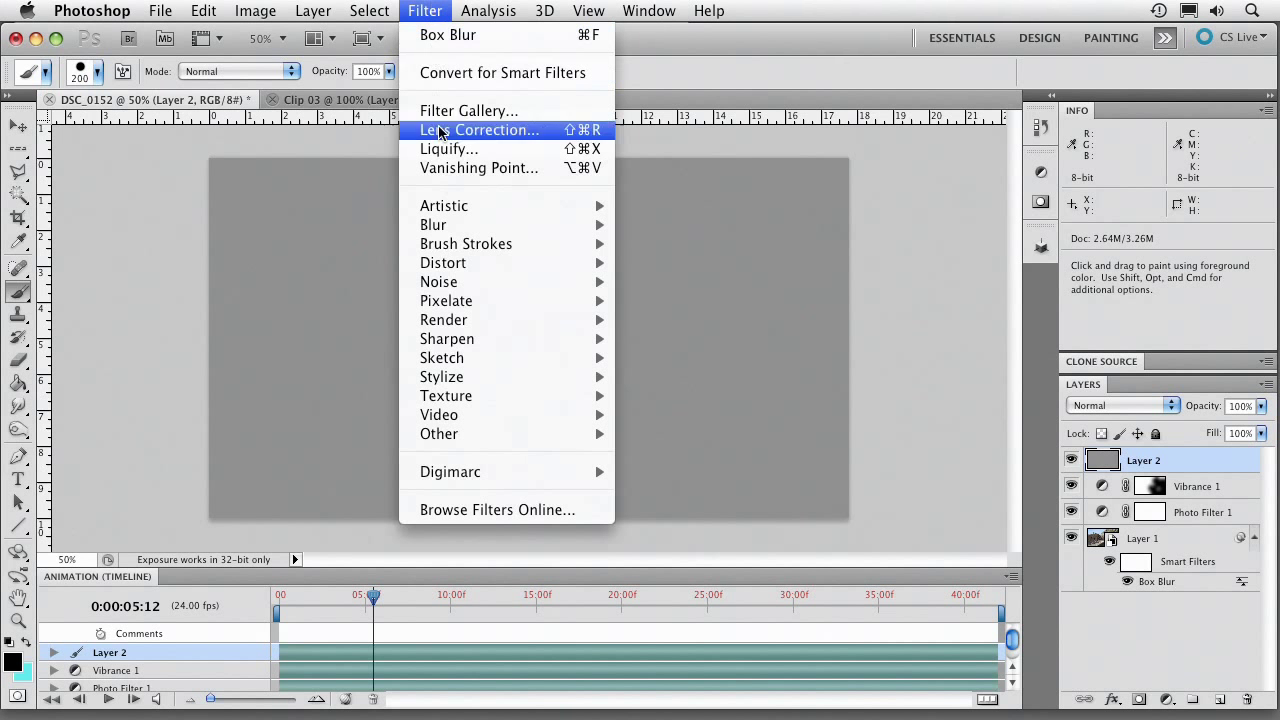
mouse_move(473, 288)
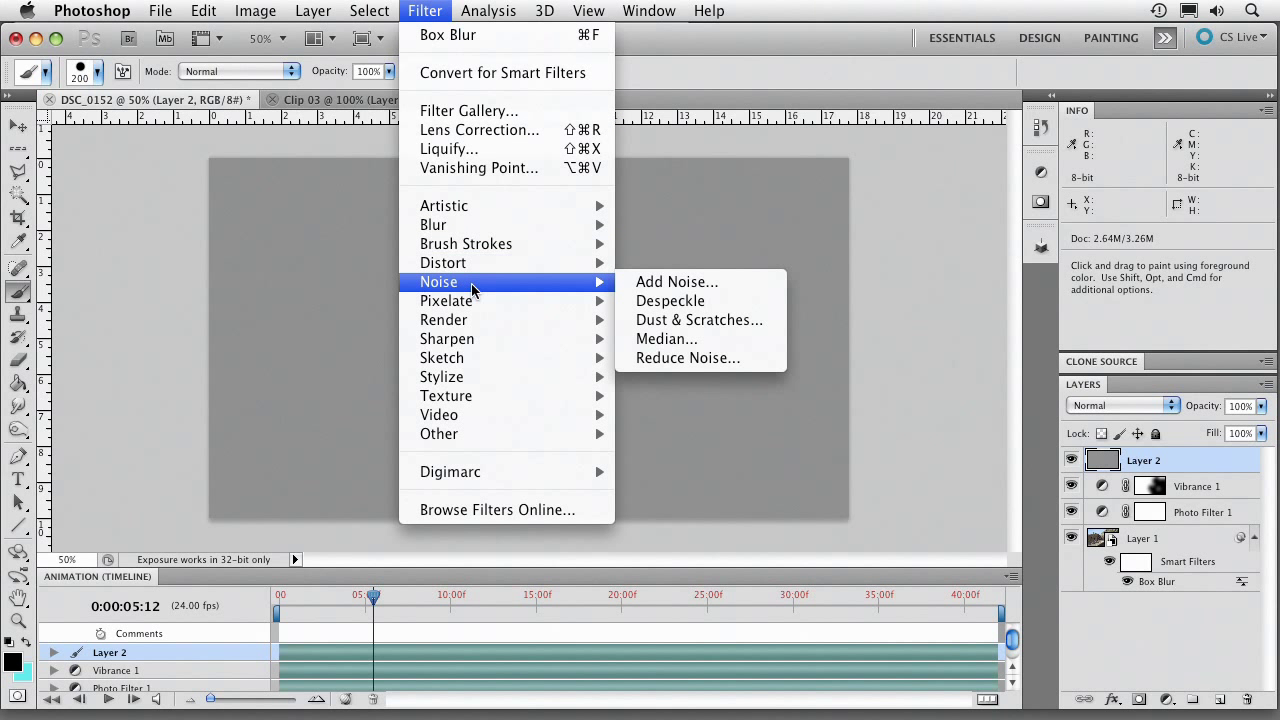
left_click(645, 287)
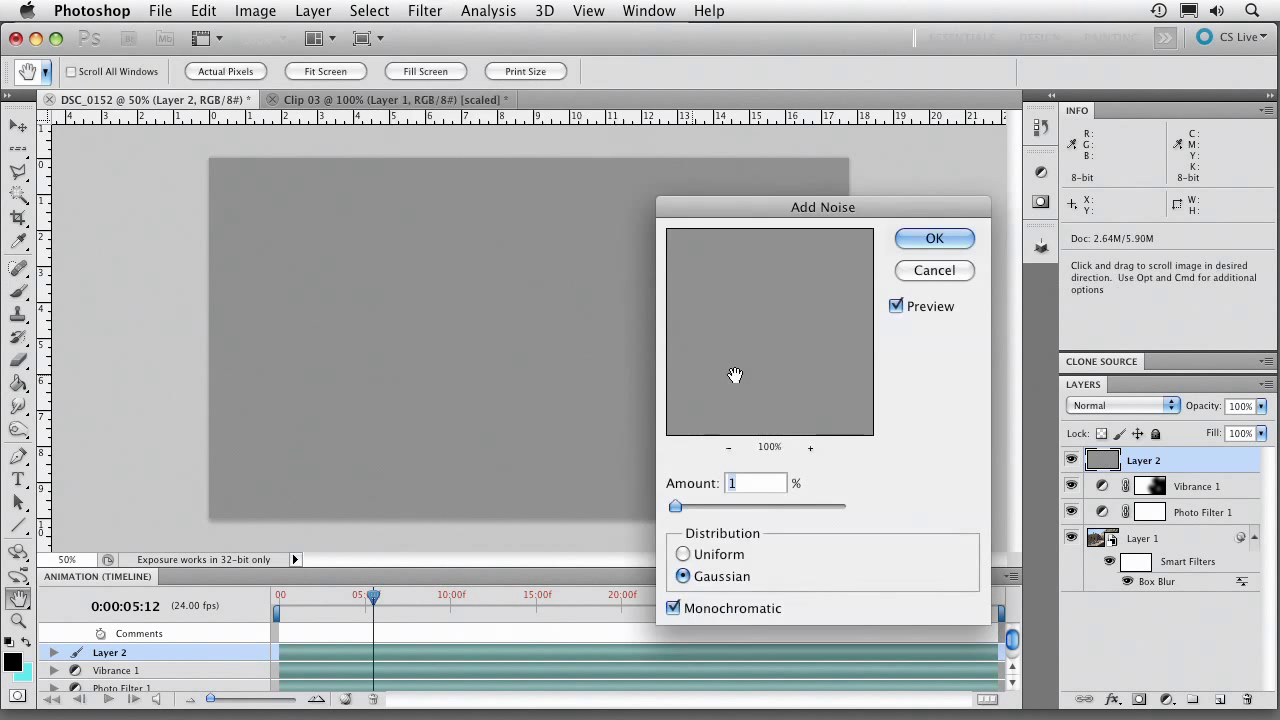
left_click(706, 507)
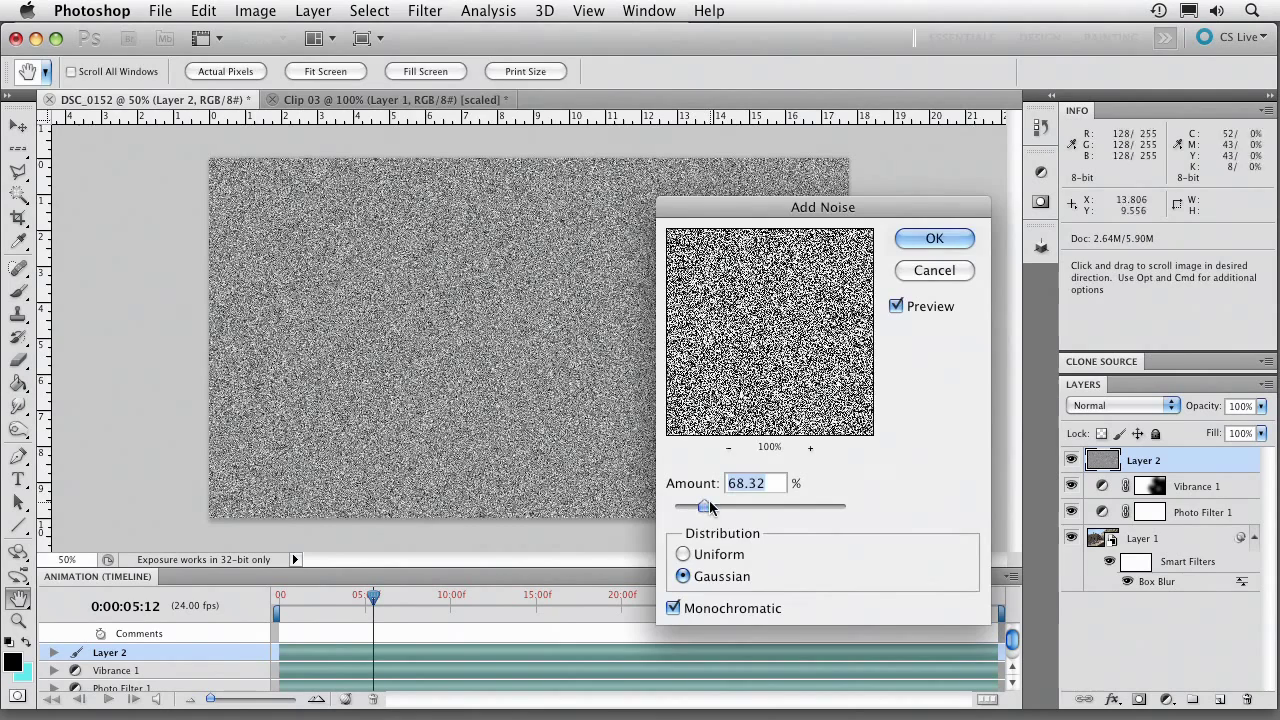
left_click(712, 558)
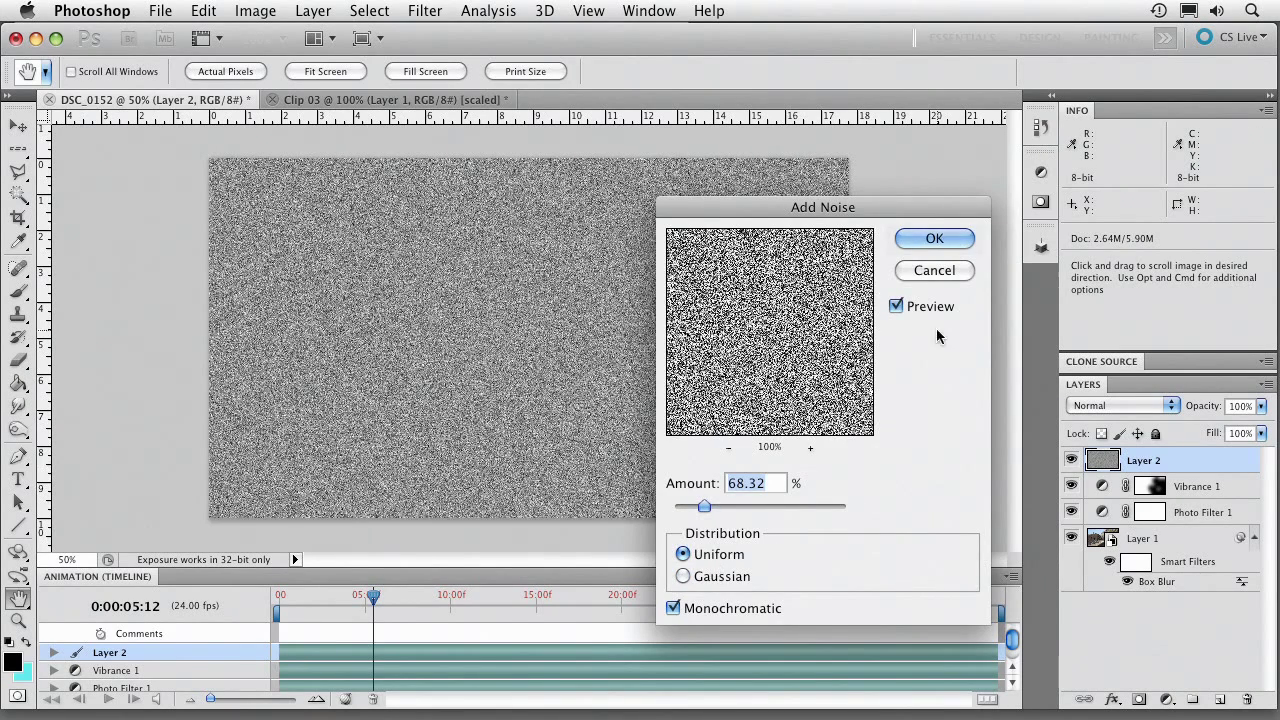
left_click(936, 240)
key("b")
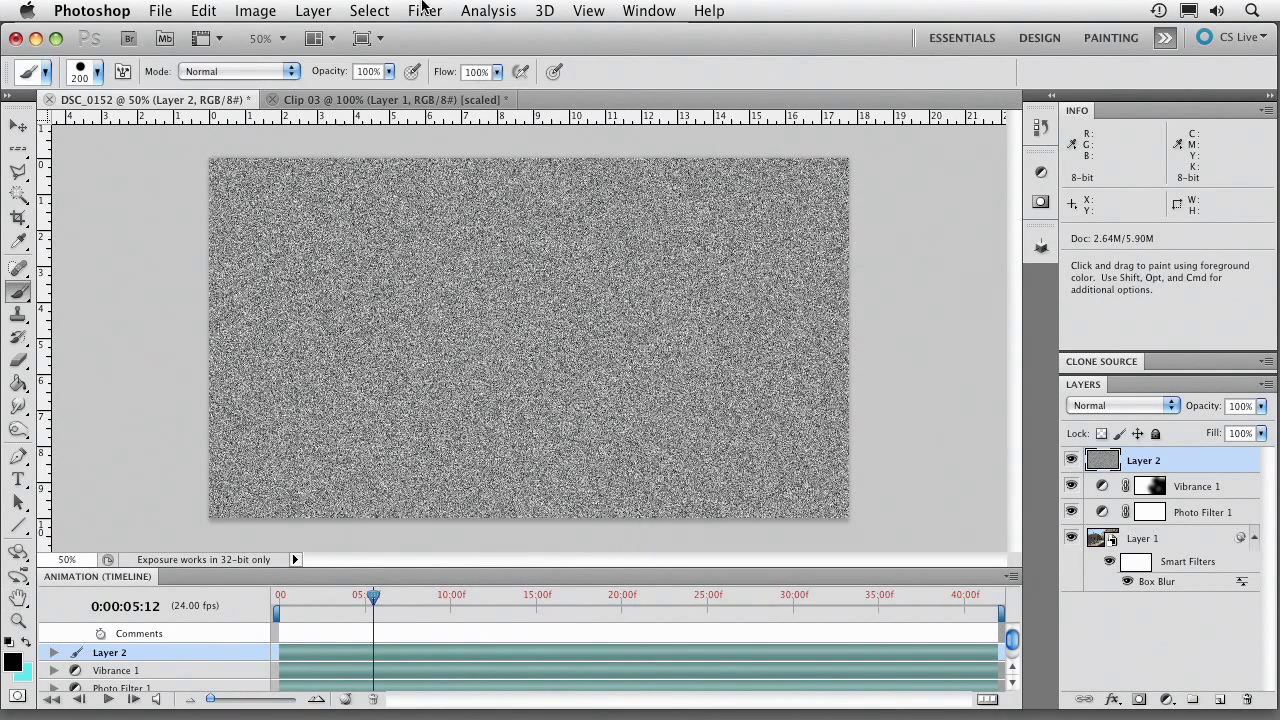
left_click(423, 10)
Step: Blur Layer 2's noise with a 3.8-pixel Gaussian Blur
mouse_move(443, 224)
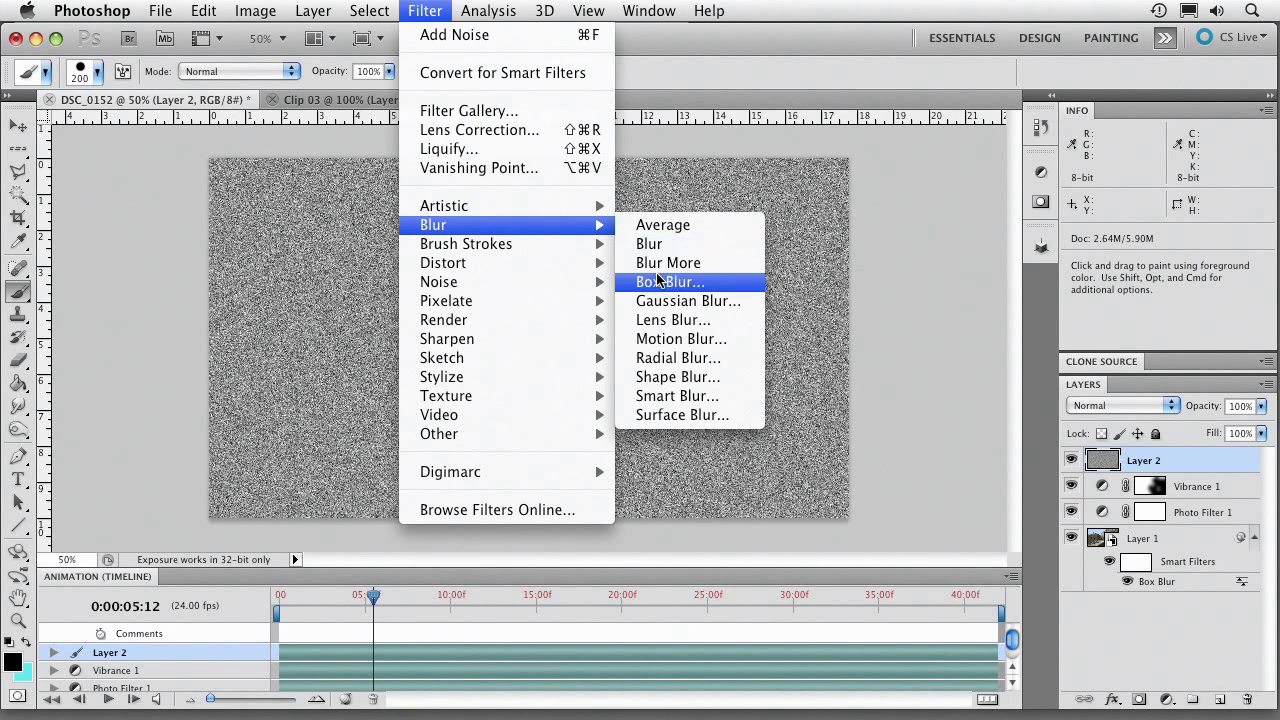
left_click(675, 300)
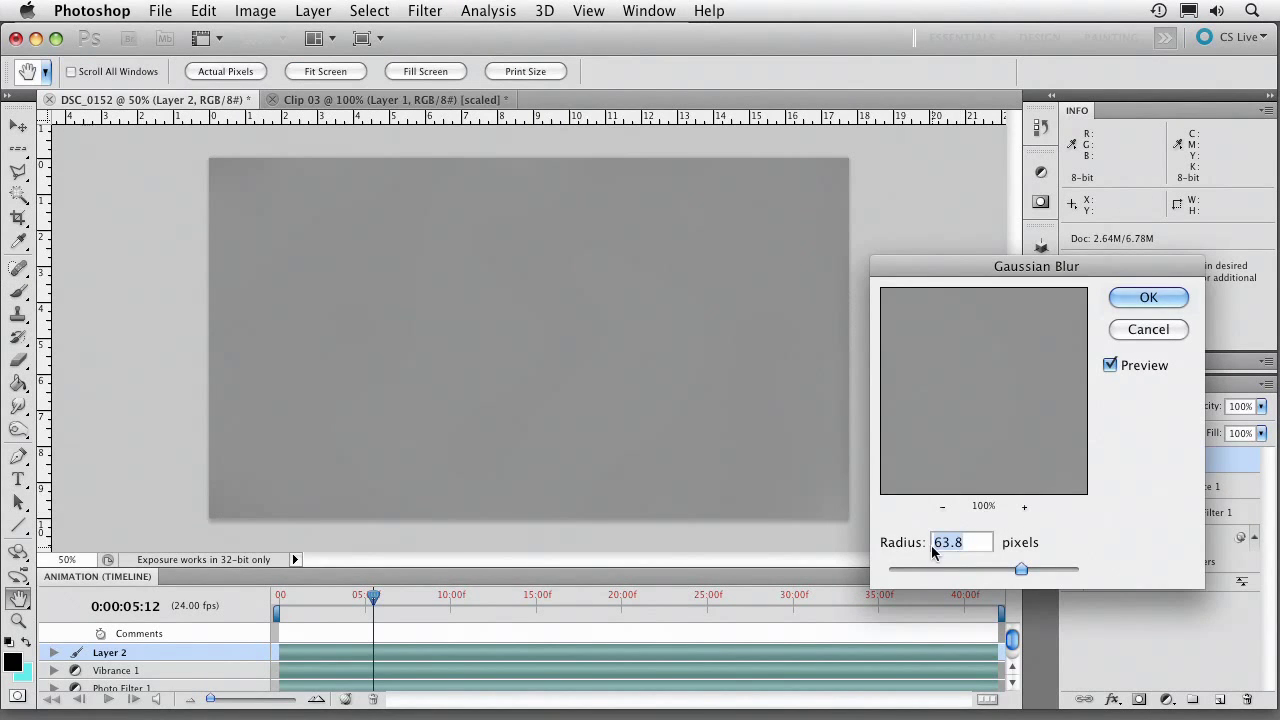
left_click(926, 567)
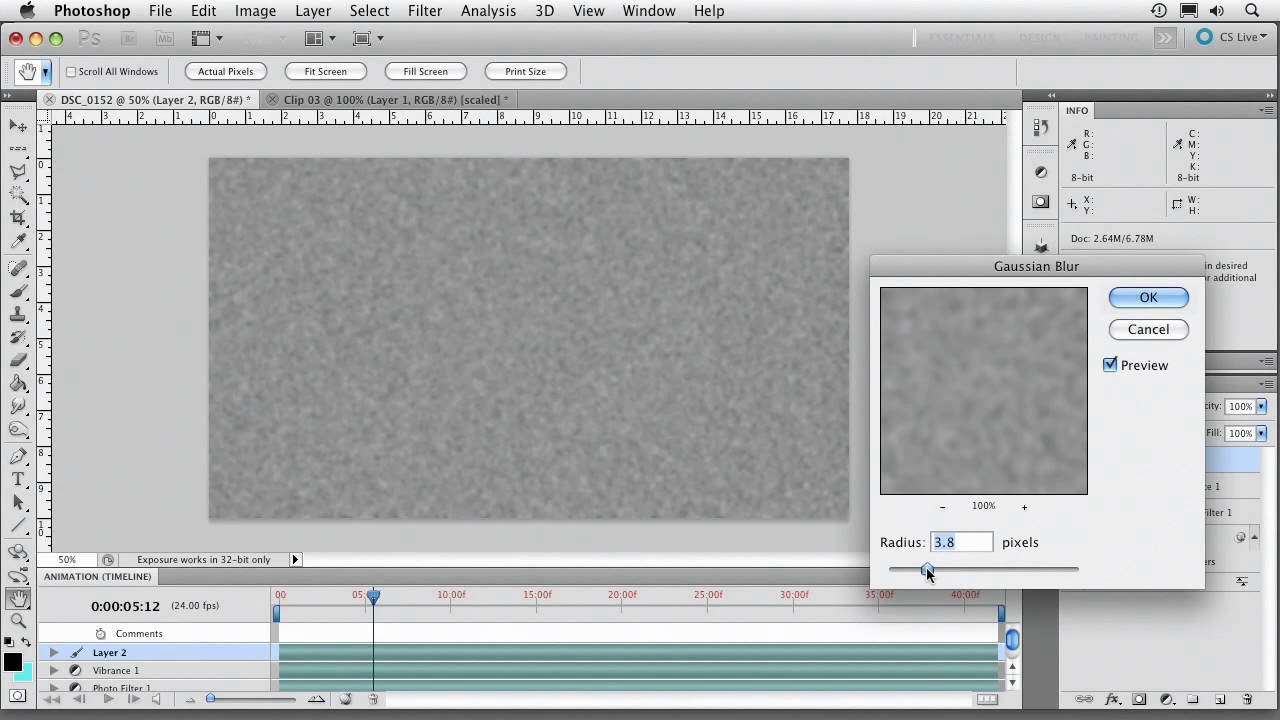
left_click(1149, 296)
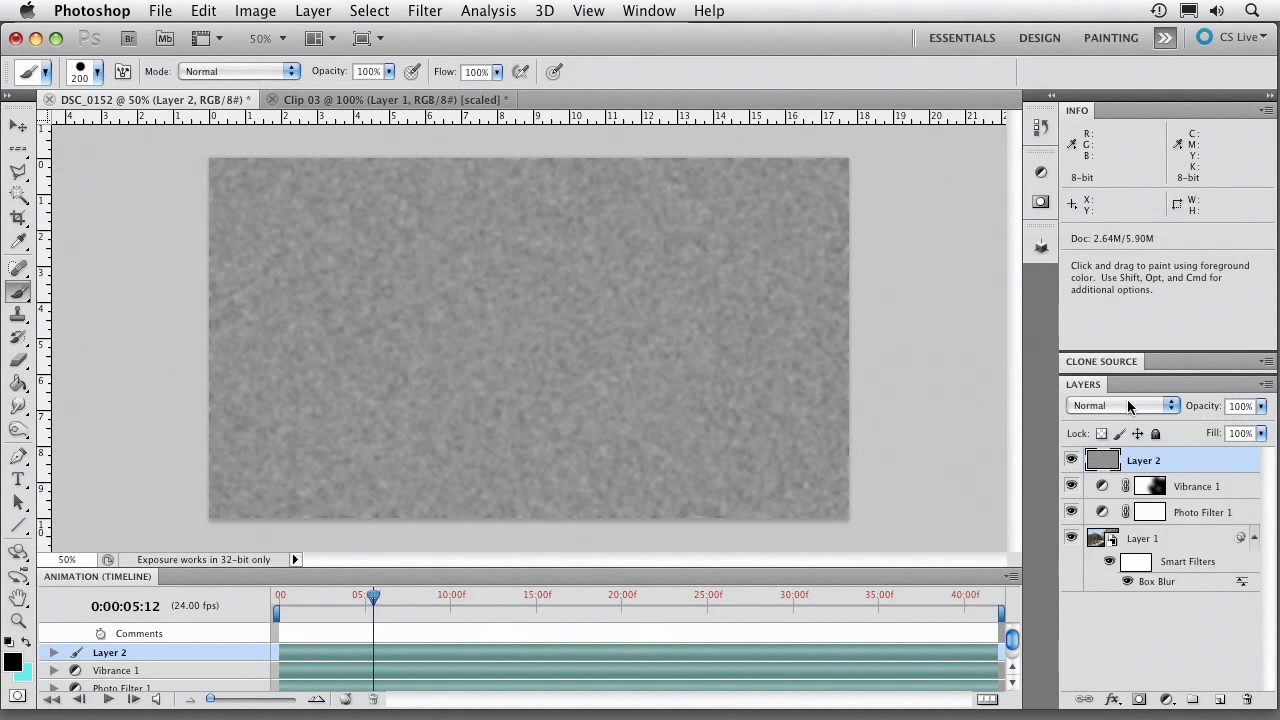
Step: Set Layer 2's blend mode to Soft Light and make it visible again
left_click(1128, 405)
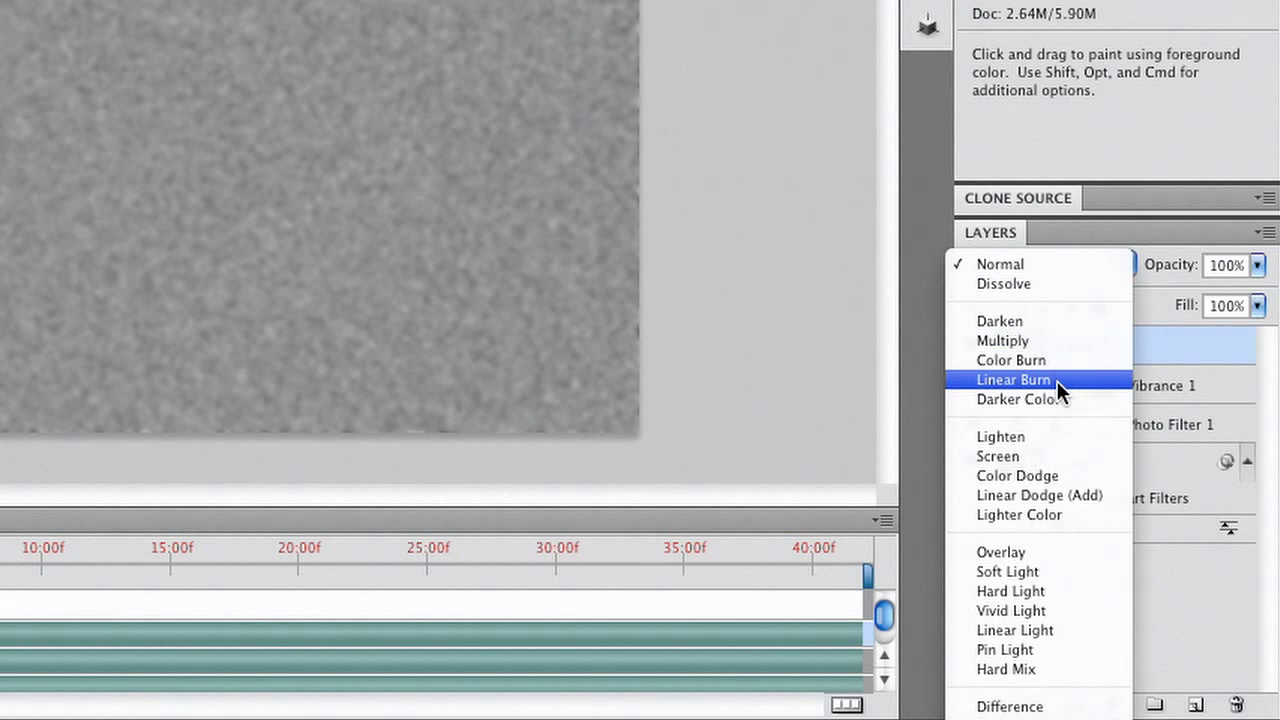
left_click(1066, 573)
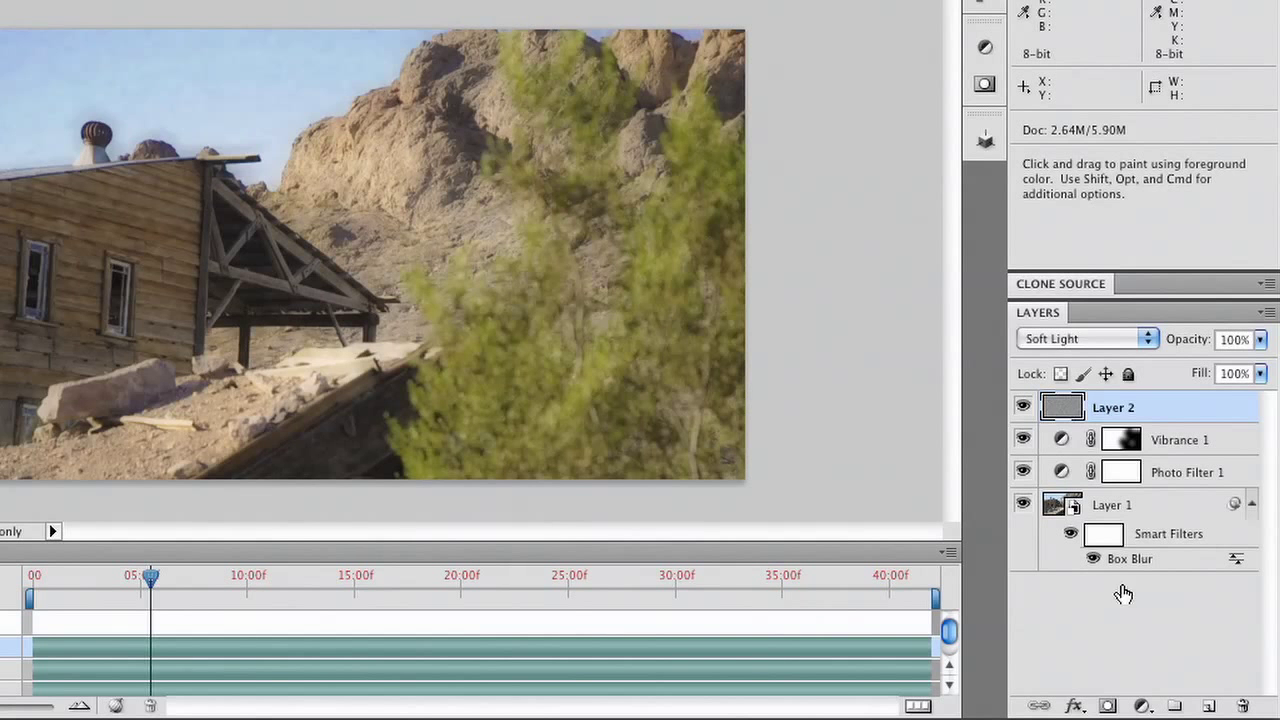
left_click(1020, 410)
Step: Add a reversed radial Gradient Fill layer at 150% scale and 19.65° angle
left_click(1142, 706)
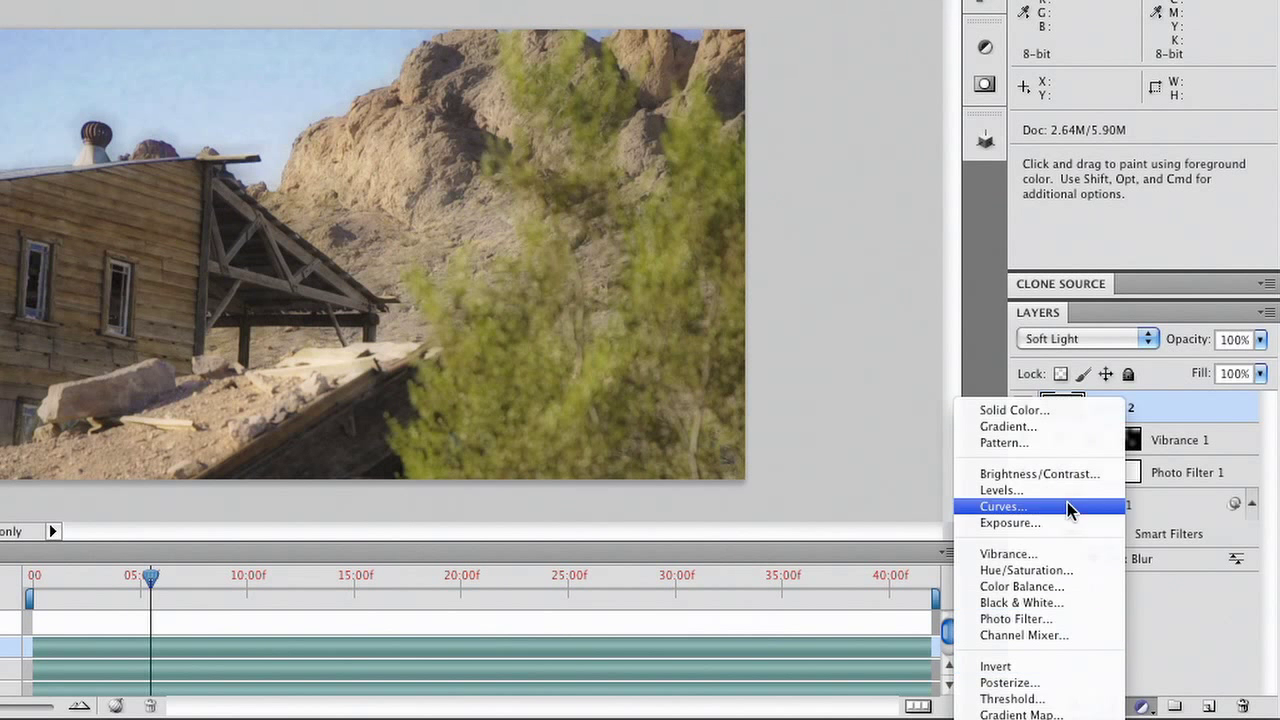
left_click(1053, 428)
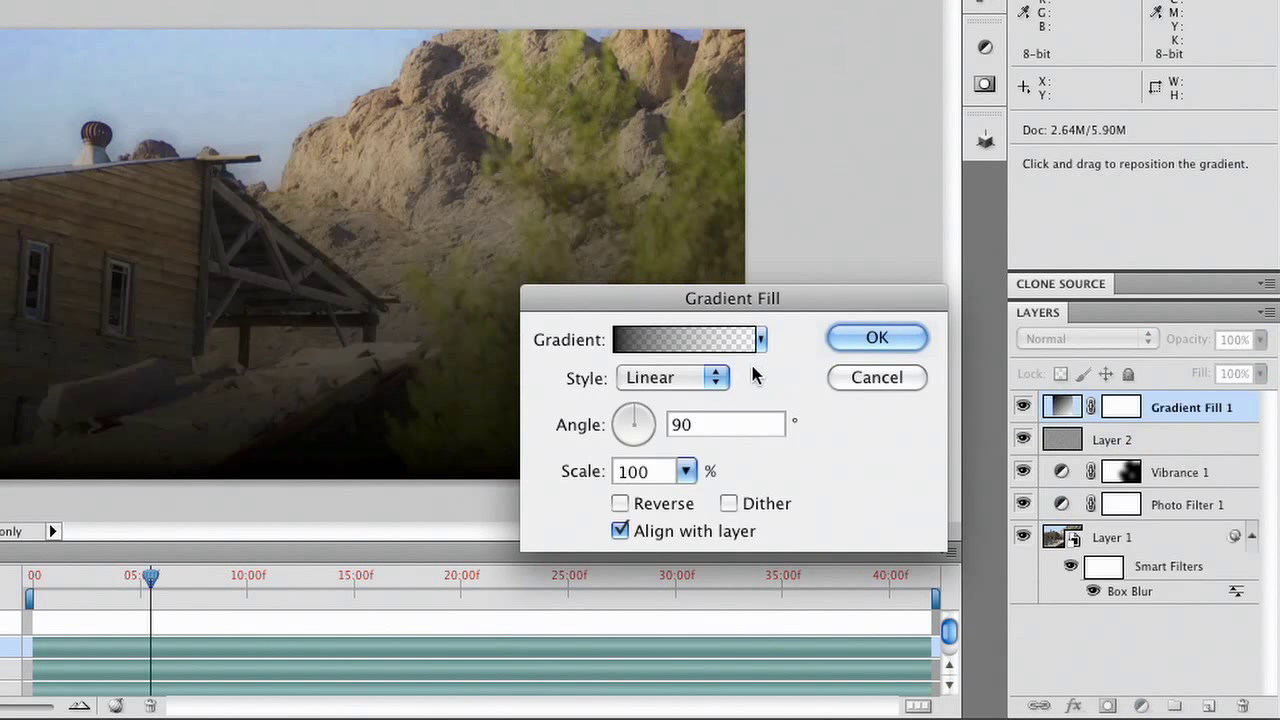
left_click(663, 377)
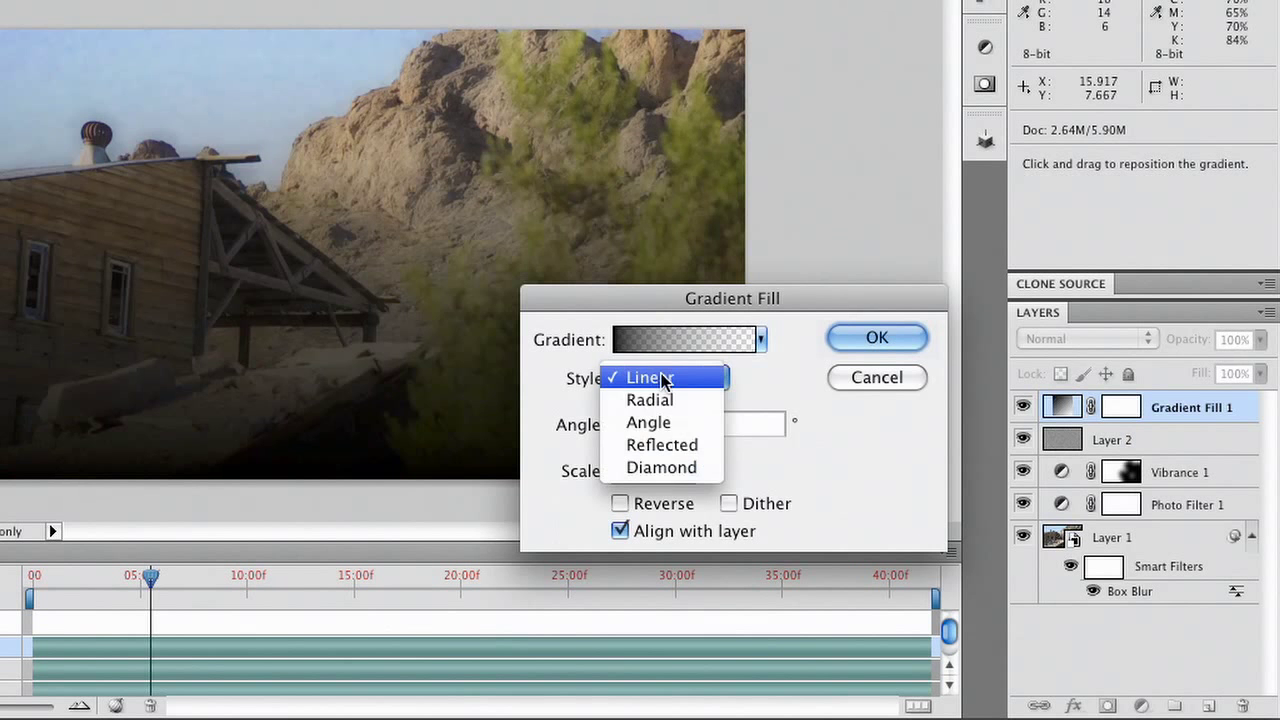
left_click(663, 399)
left_click(672, 505)
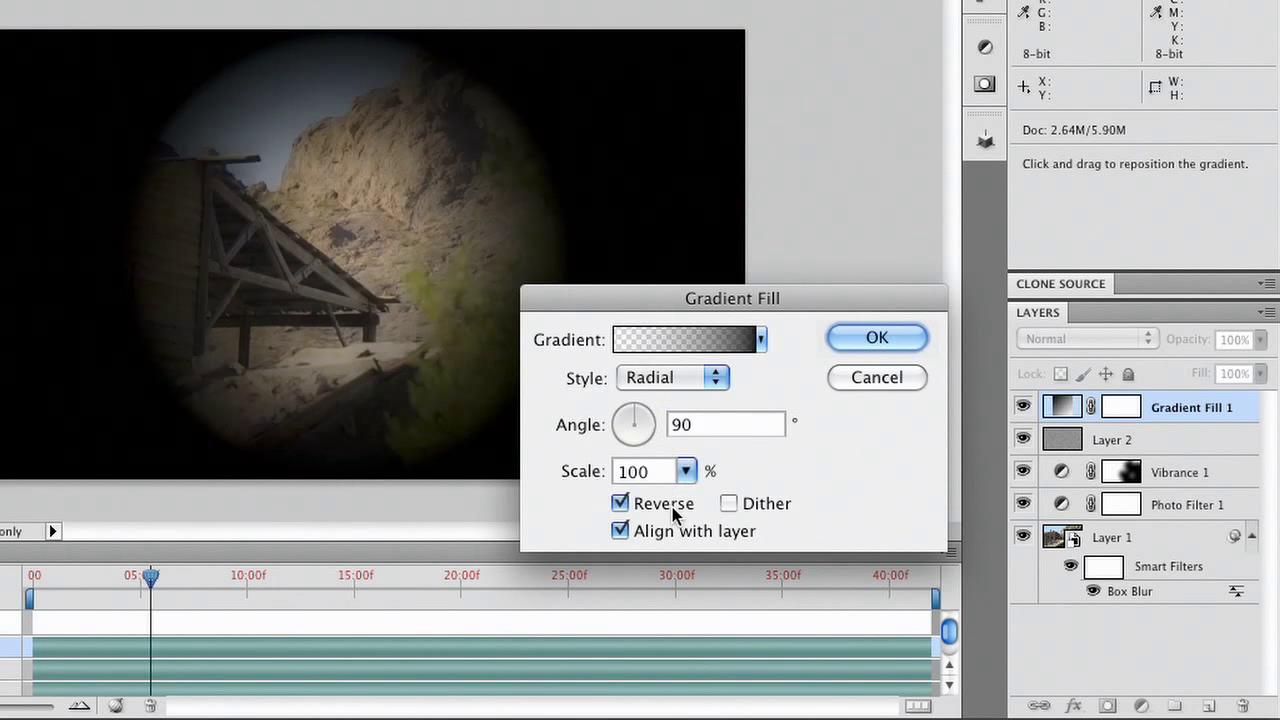
left_click(685, 471)
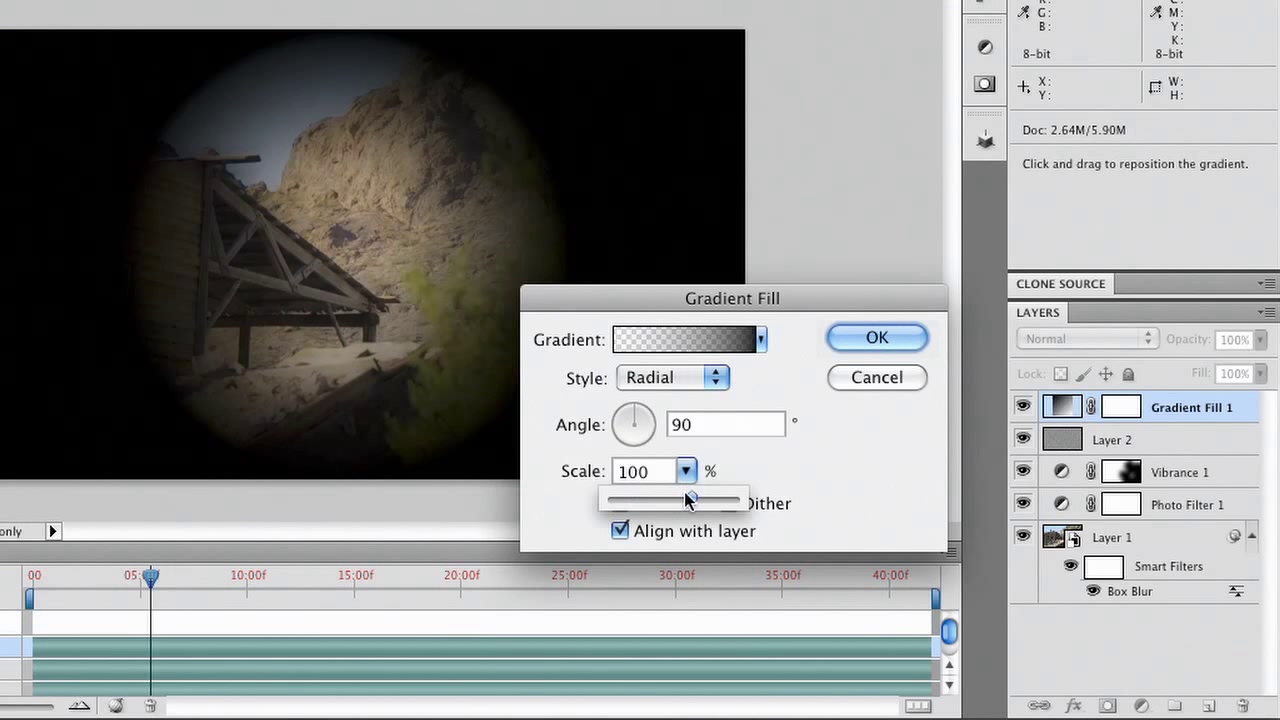
left_click_drag(691, 500, 737, 500)
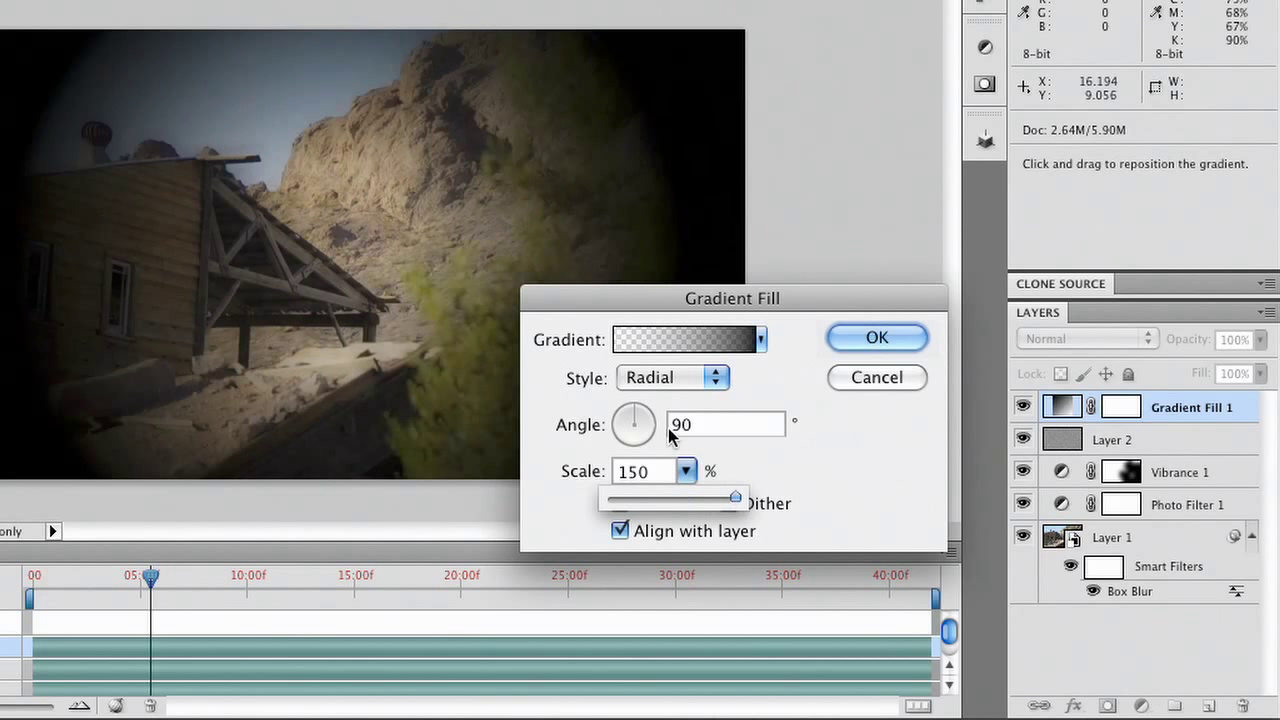
left_click(650, 419)
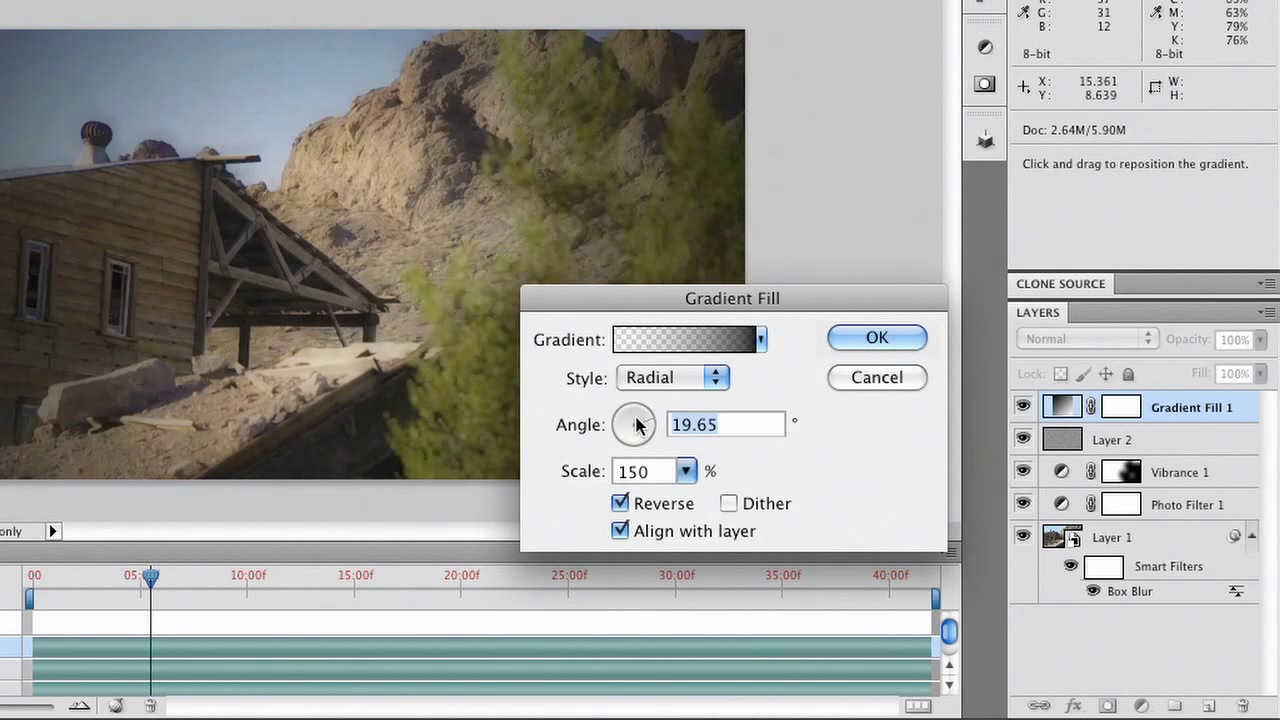
left_click(866, 340)
Step: Blend the vignette layer with Multiply at 71% opacity
left_click(1077, 338)
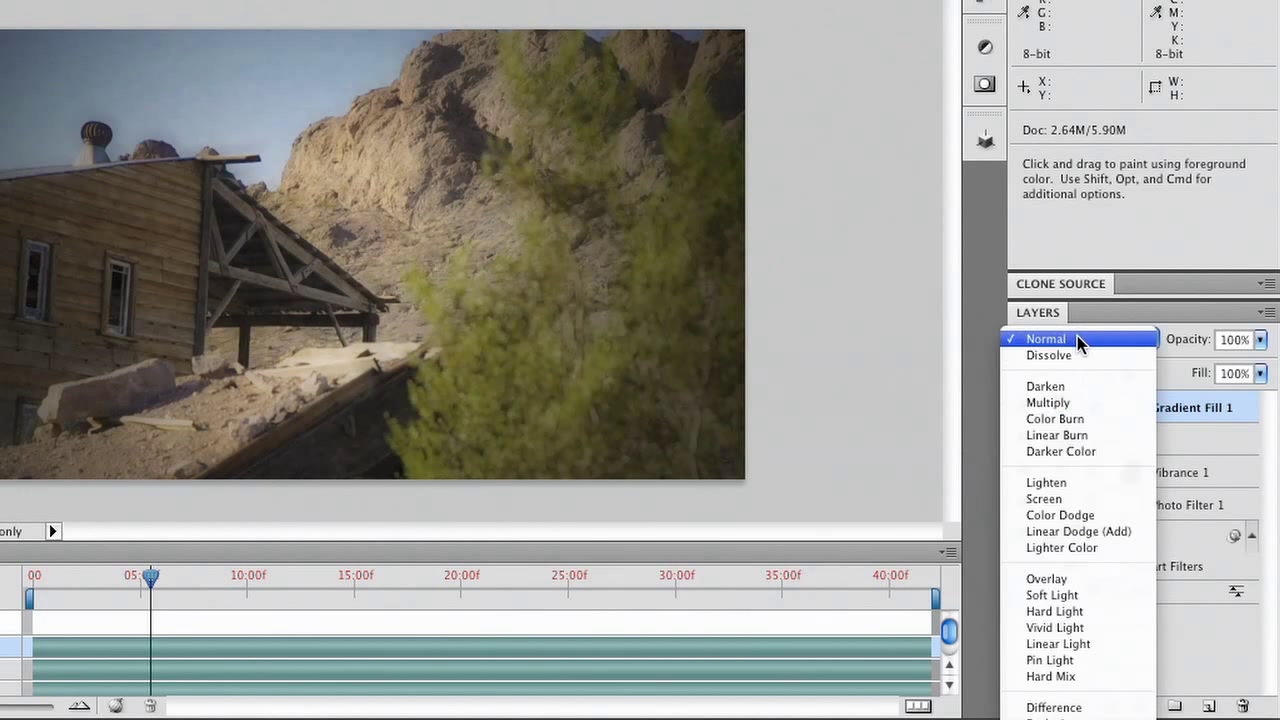
left_click(1084, 401)
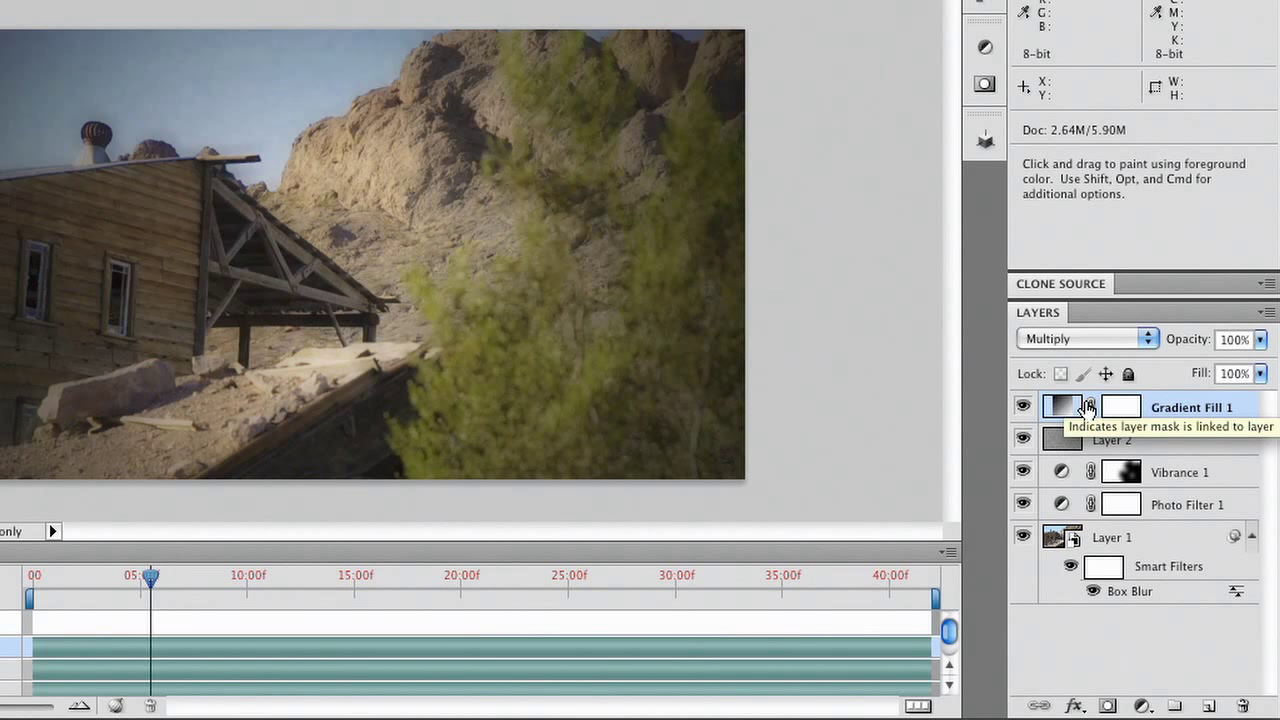
left_click(1261, 340)
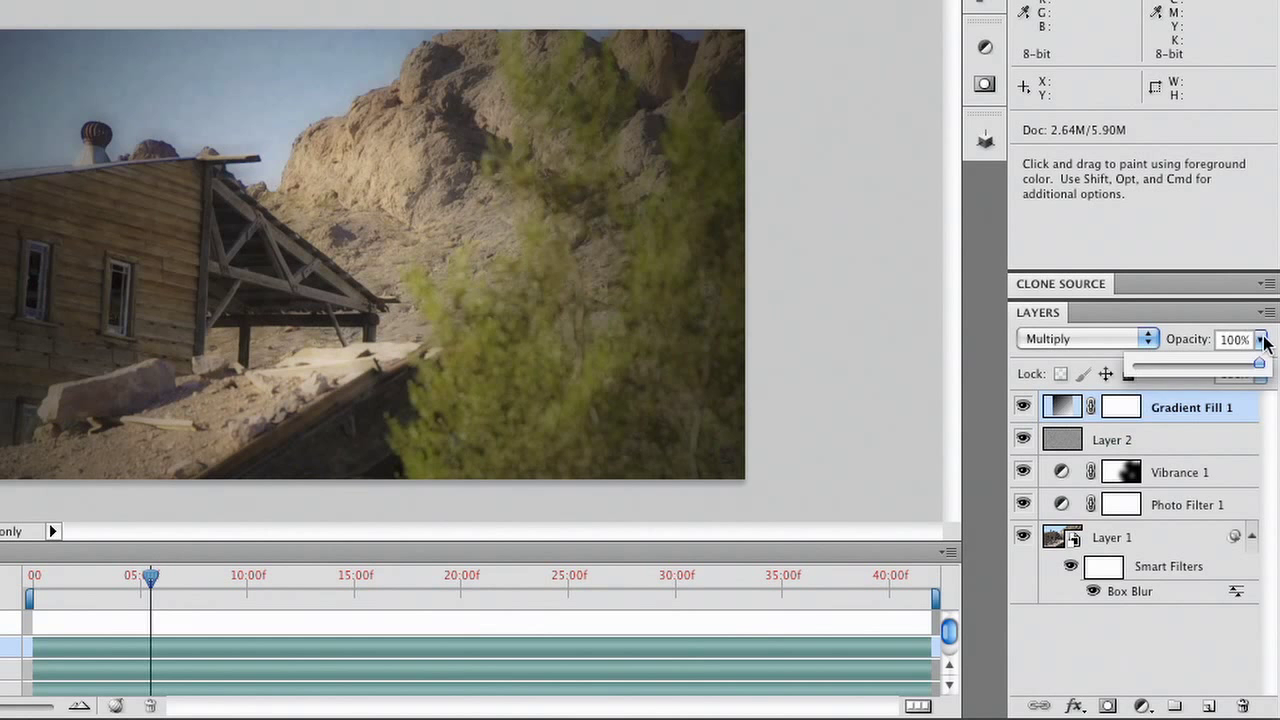
left_click_drag(1229, 360, 1225, 368)
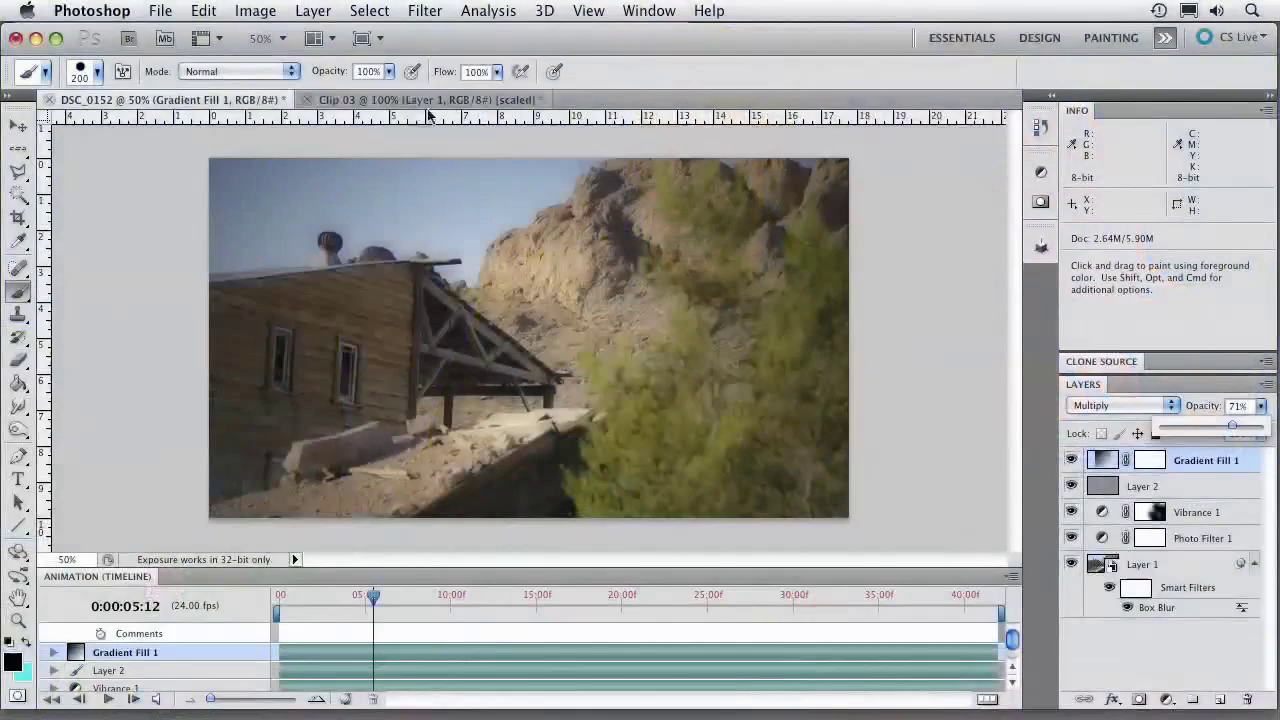
Step: Open File > Export > Render Video, then cancel without rendering
left_click(161, 11)
mouse_move(267, 459)
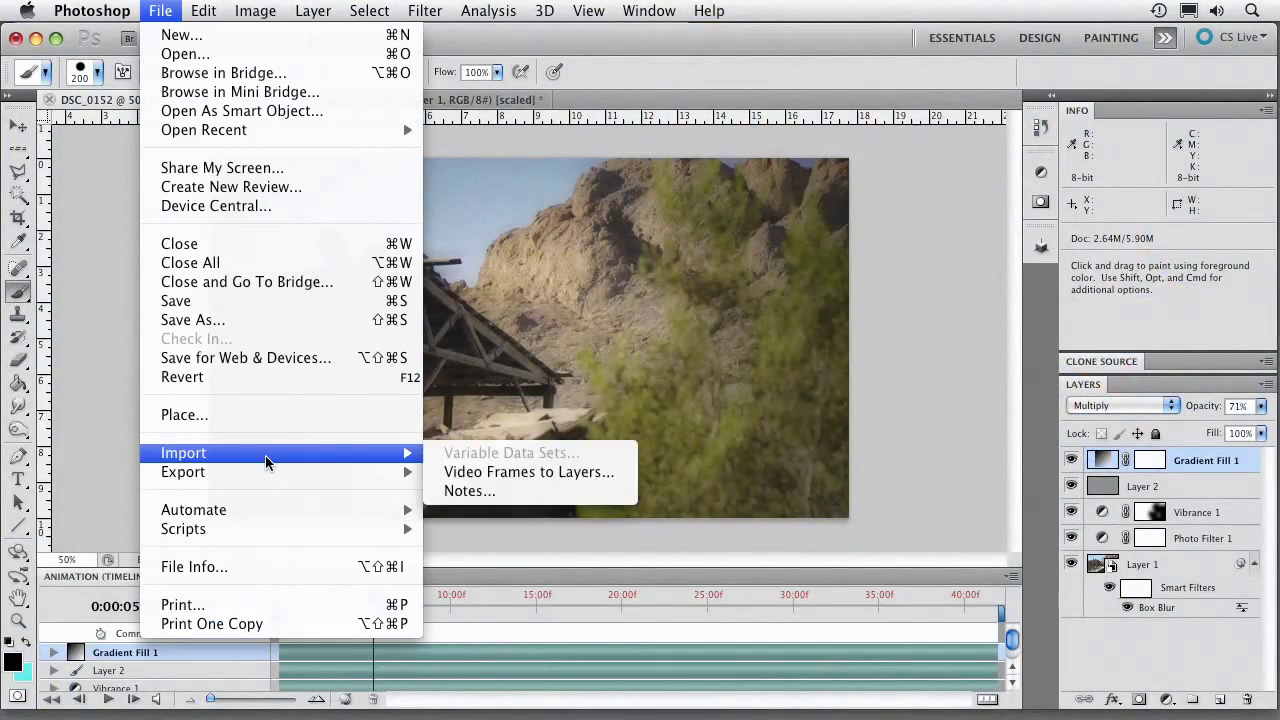
mouse_move(386, 473)
left_click(517, 510)
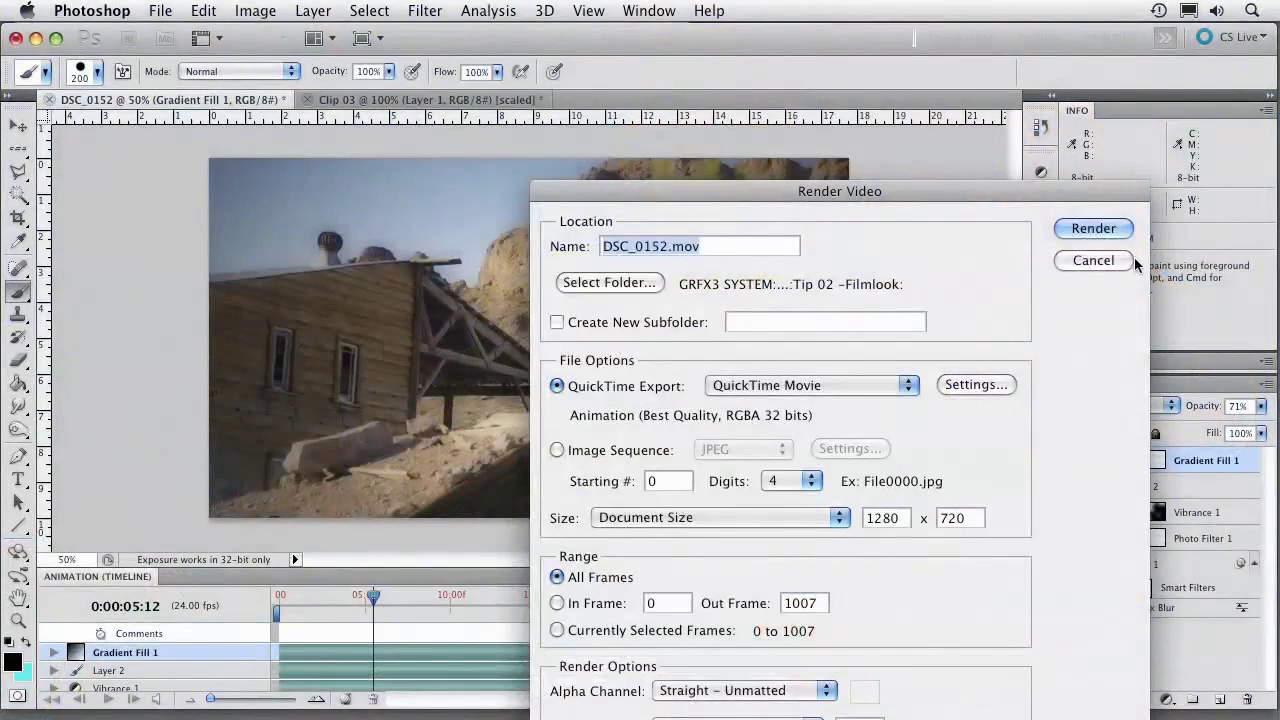
left_click(1130, 260)
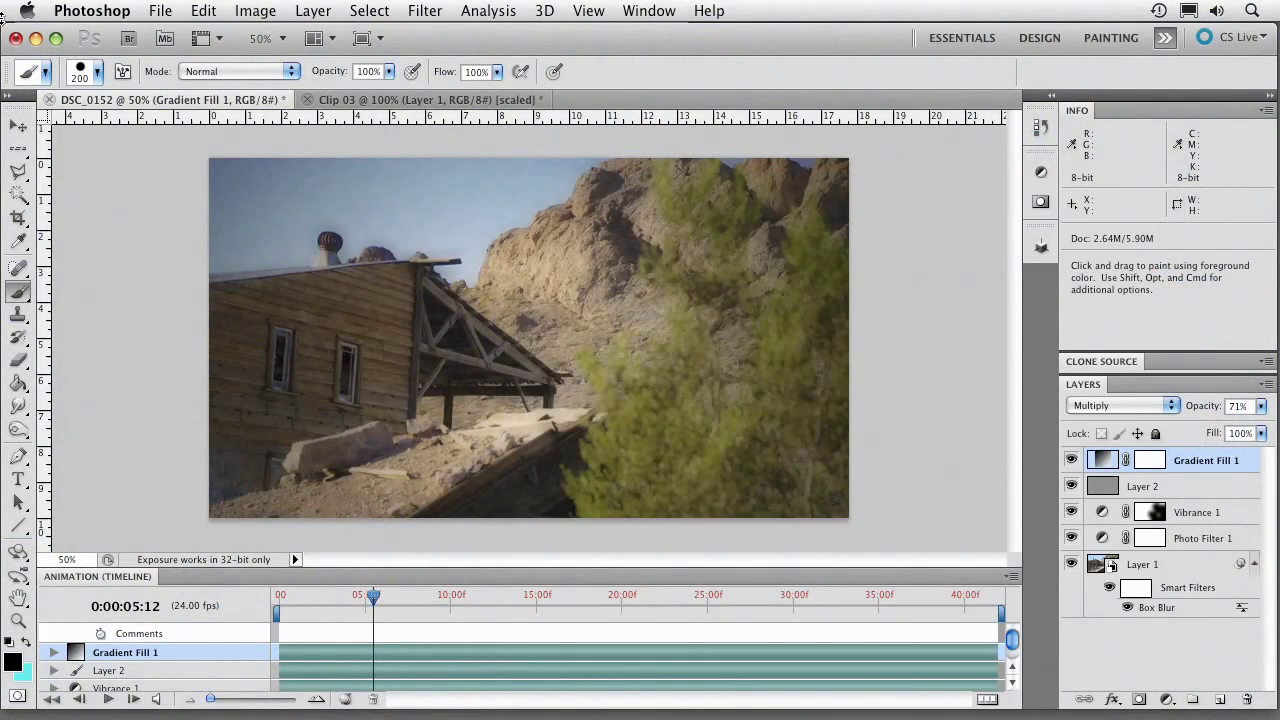
Step: Save the document as DSC_0152.psd, keeping maximized compatibility
key("super+shift+s")
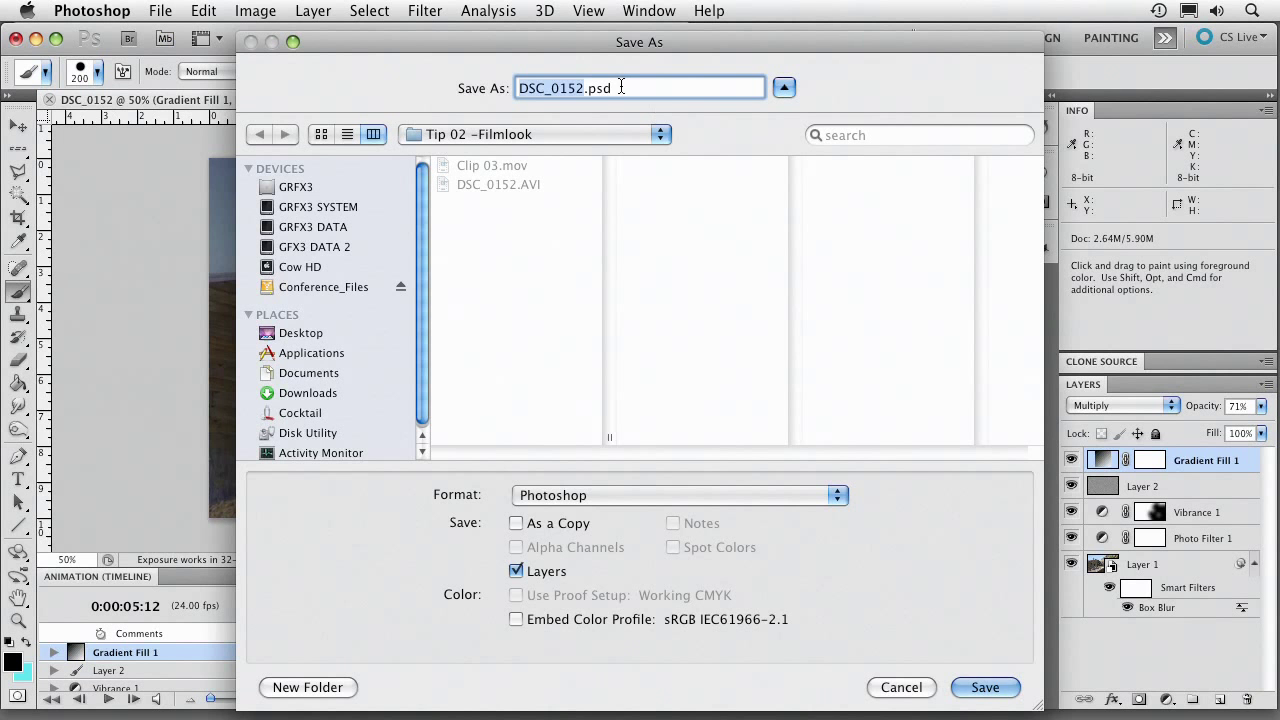
left_click(985, 687)
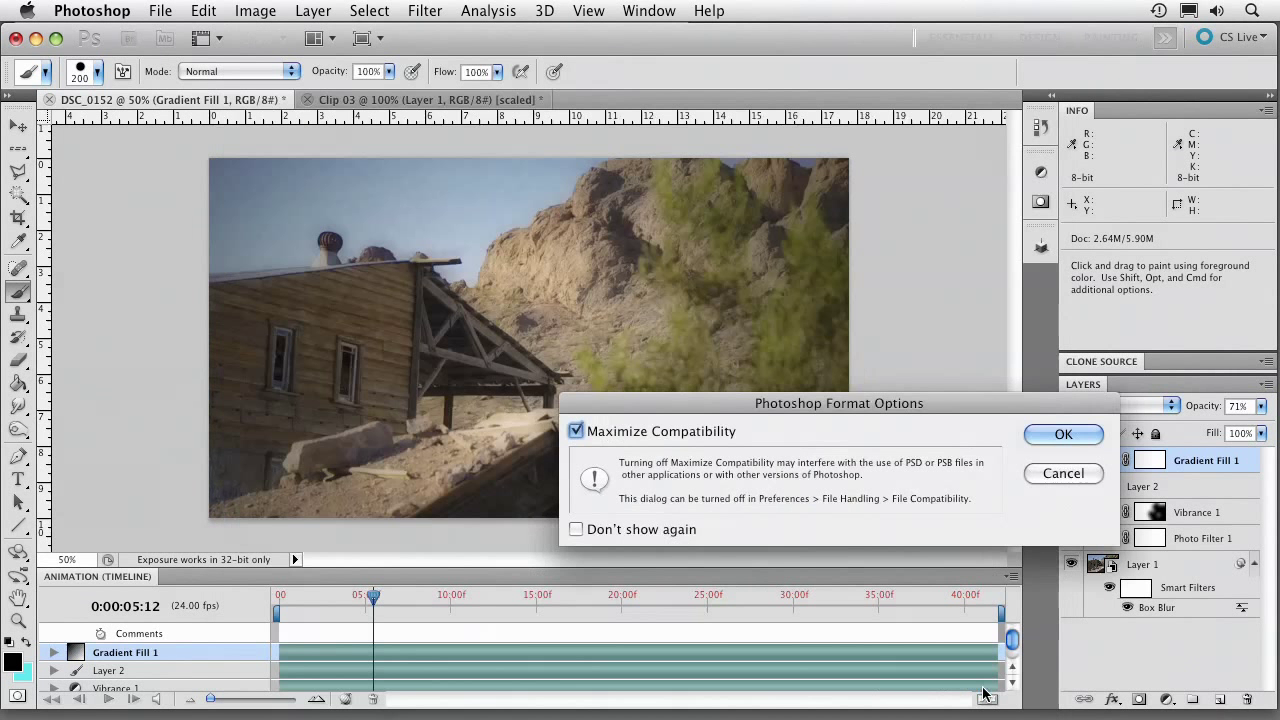
left_click(1062, 436)
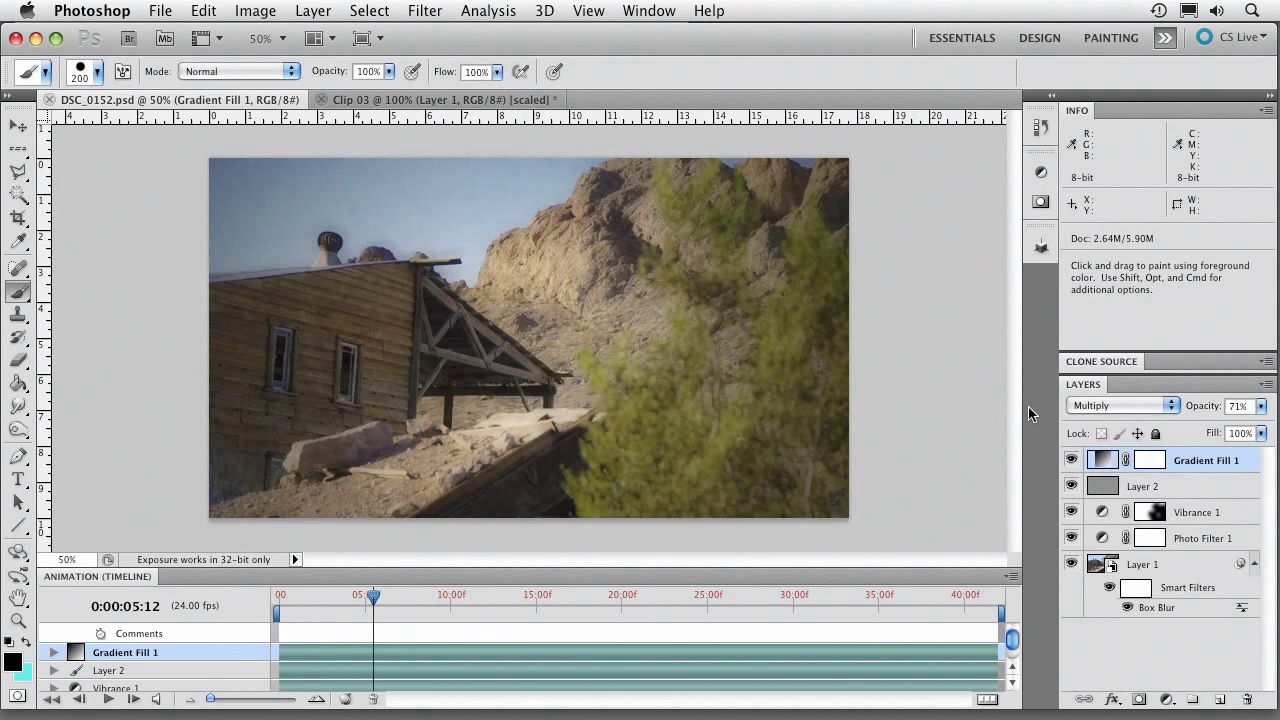
key("super+Tab")
key("super+Tab")
key("super+Tab")
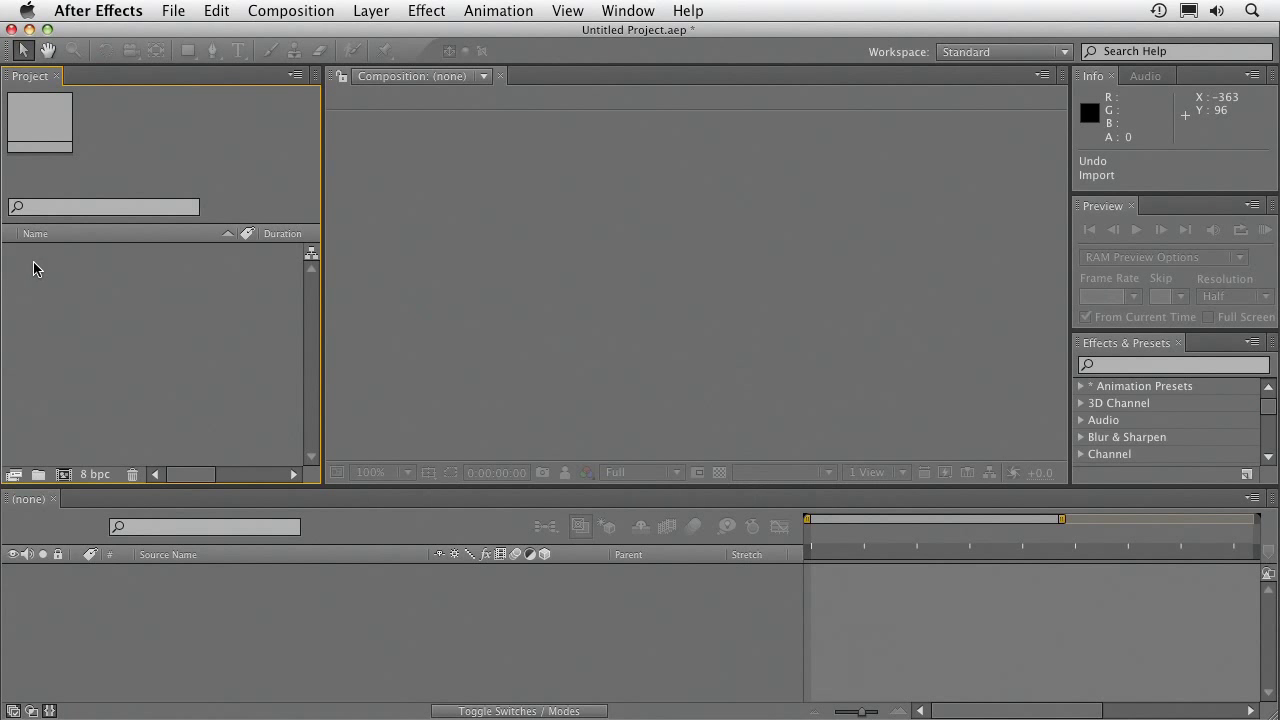
Step: Import DSC_0152.psd into the After Effects project as a Composition
double_click(33, 268)
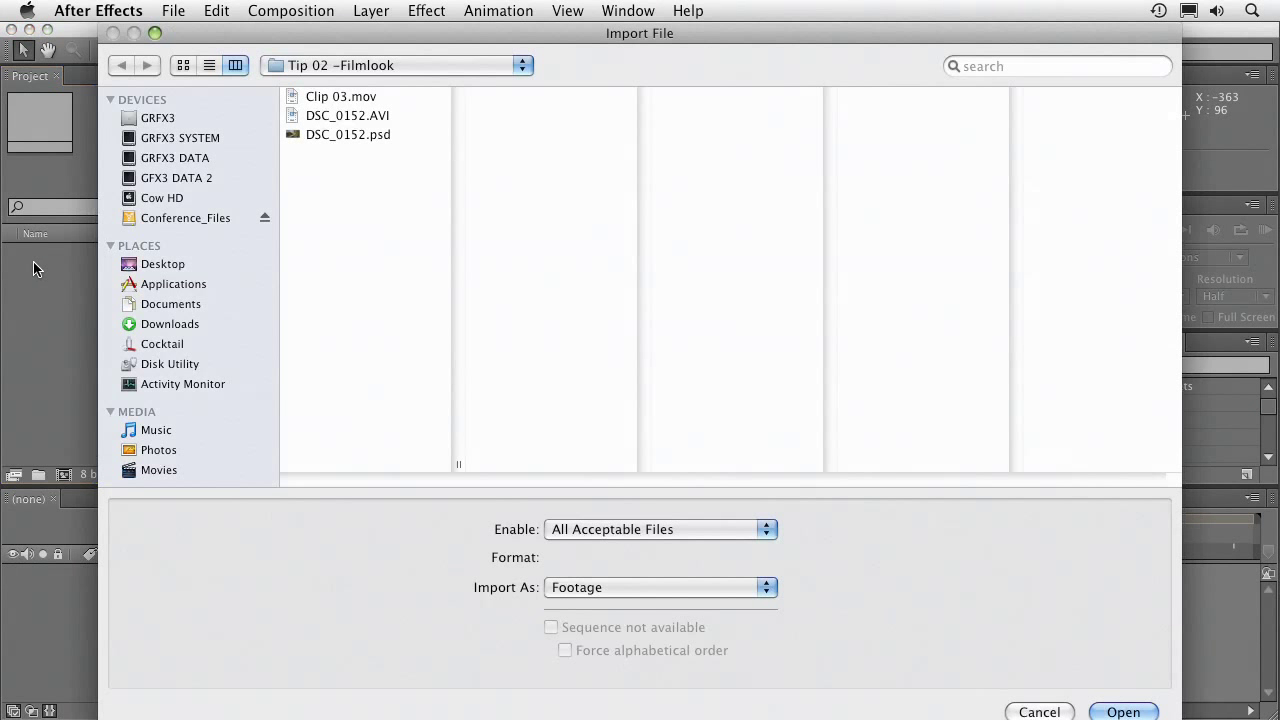
left_click(366, 134)
double_click(366, 134)
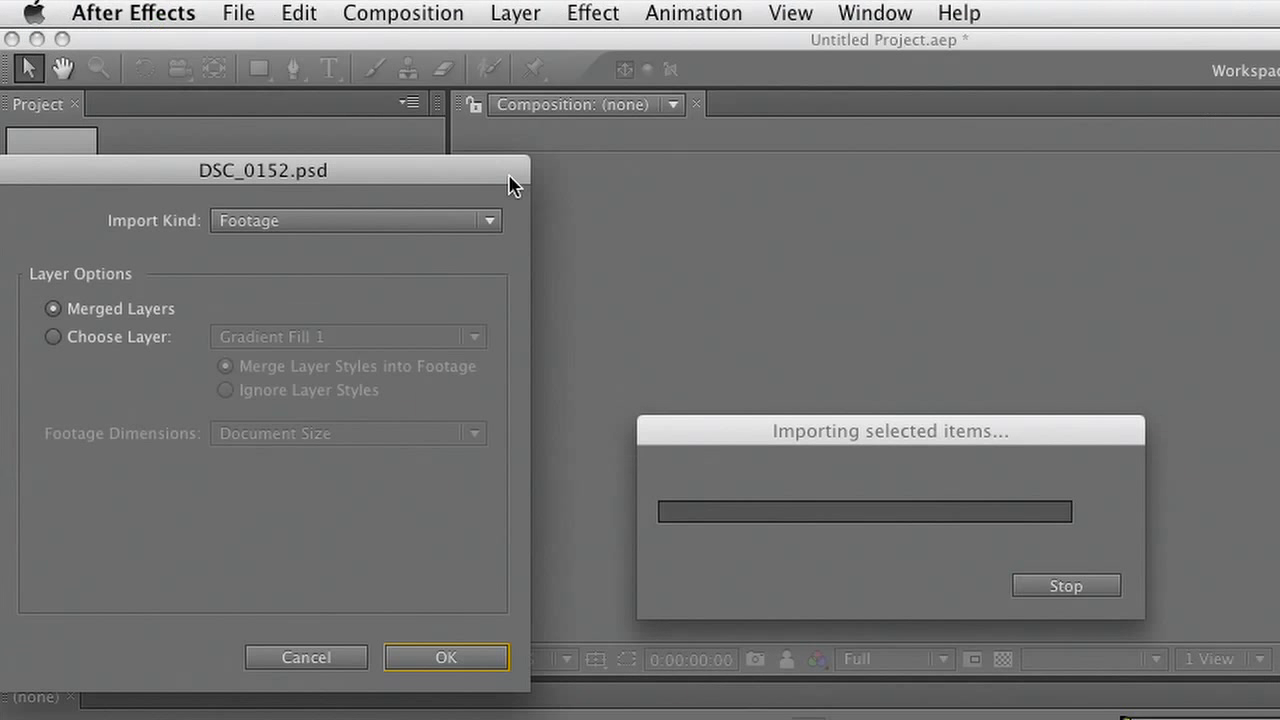
left_click(331, 222)
left_click(333, 275)
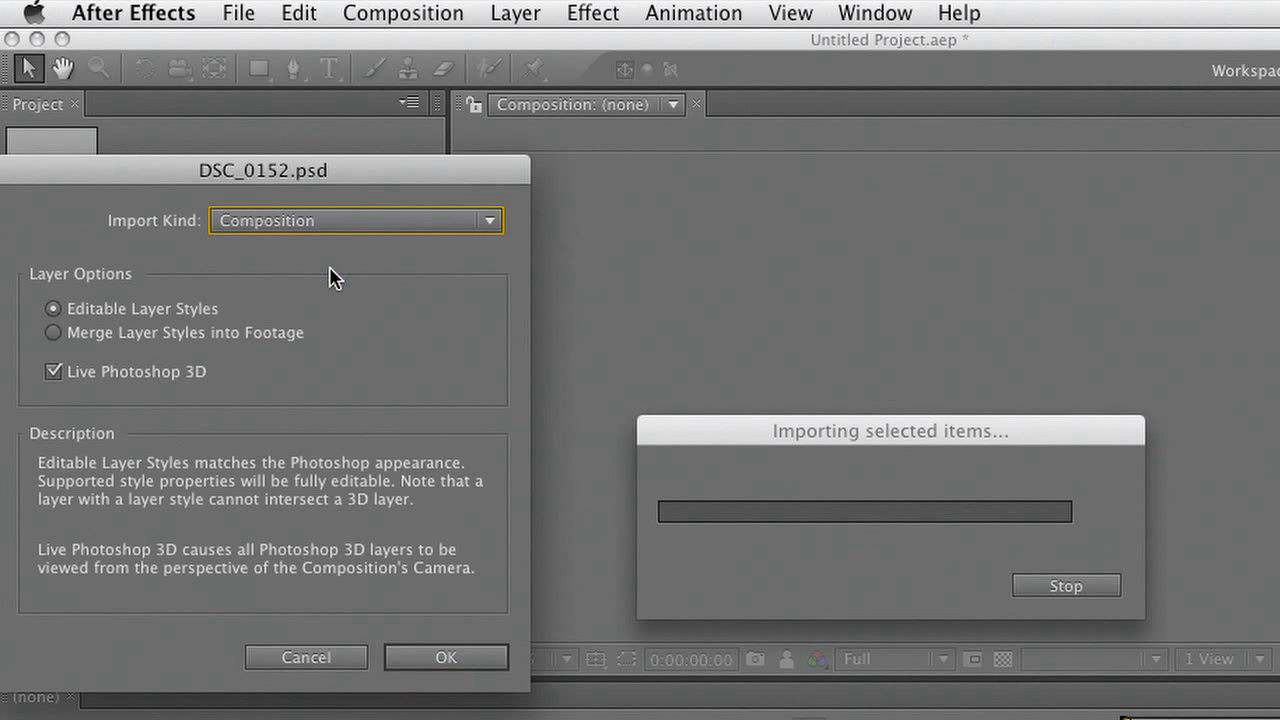
key("Return")
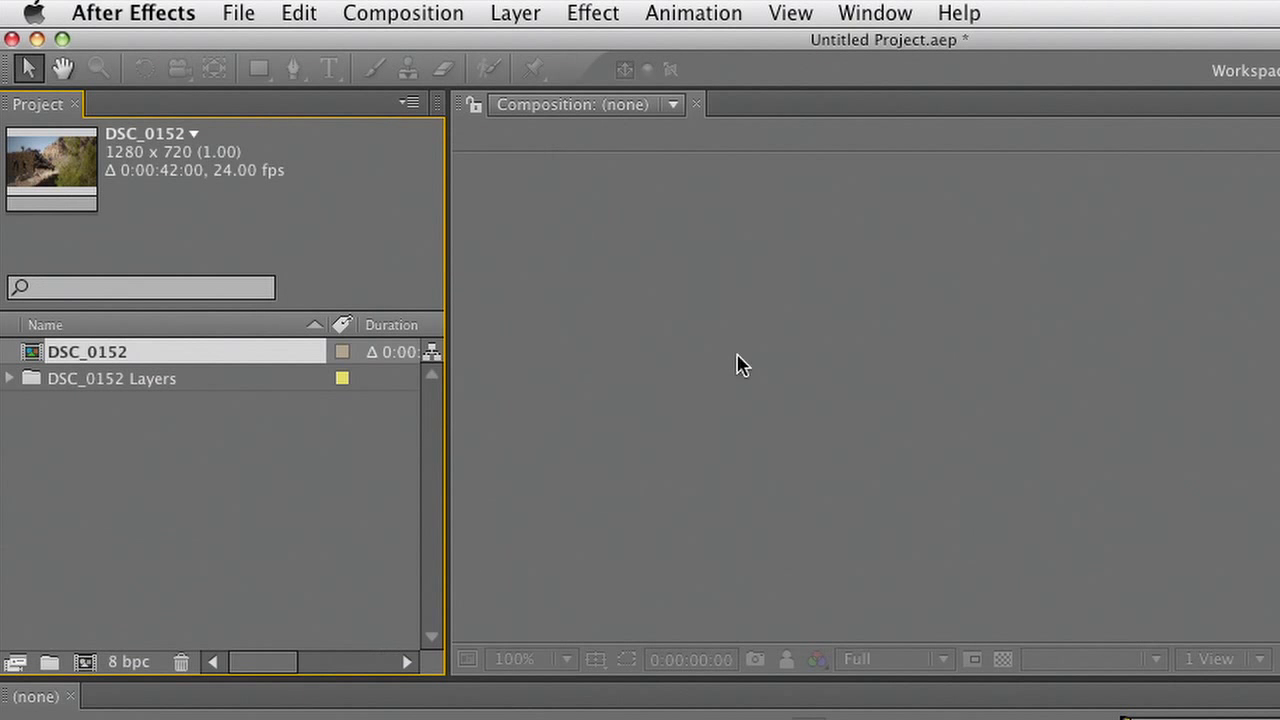
Step: Open the DSC_0152 composition and browse the Effects menu without applying anything
double_click(34, 351)
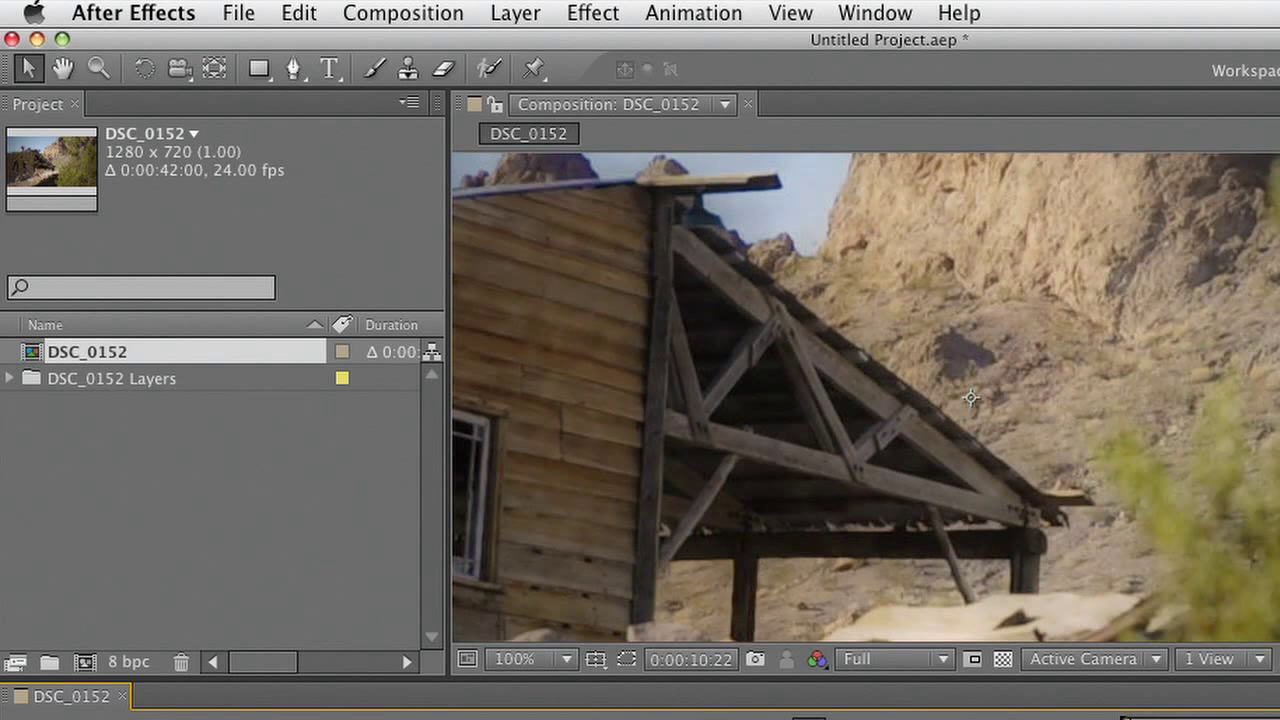
scroll(970, 397, "down", 2)
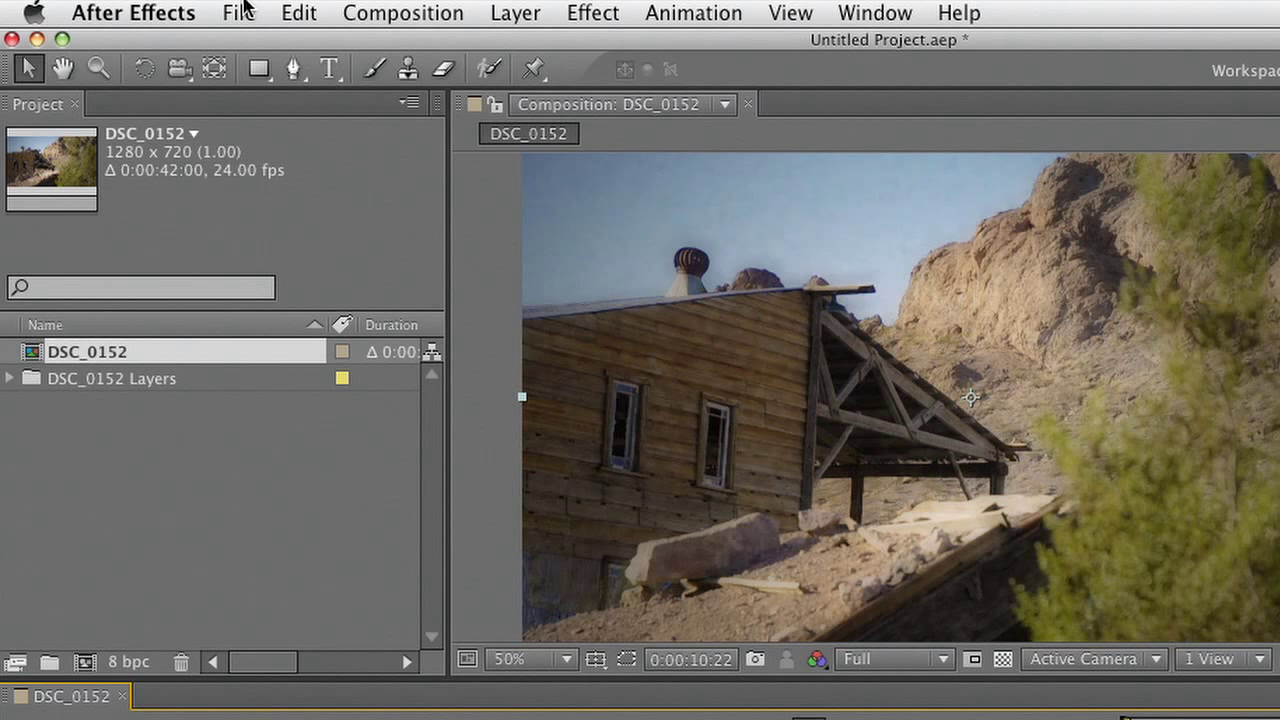
left_click(608, 8)
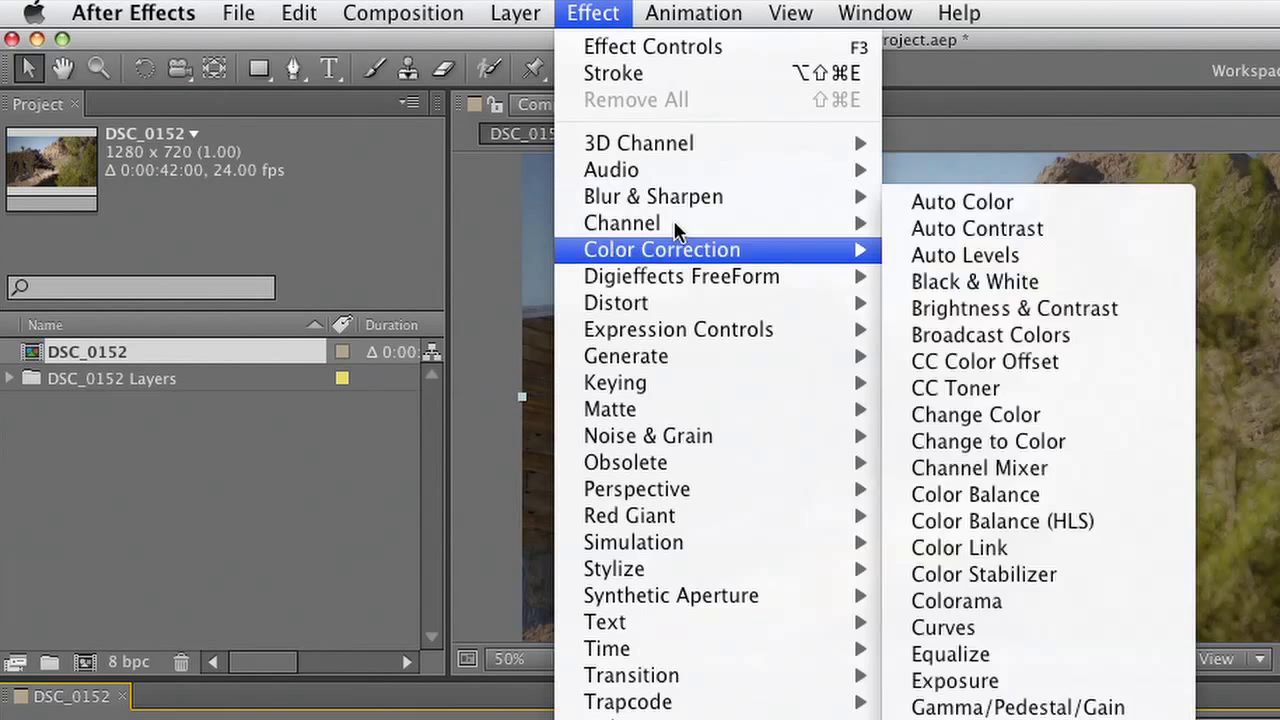
mouse_move(675, 196)
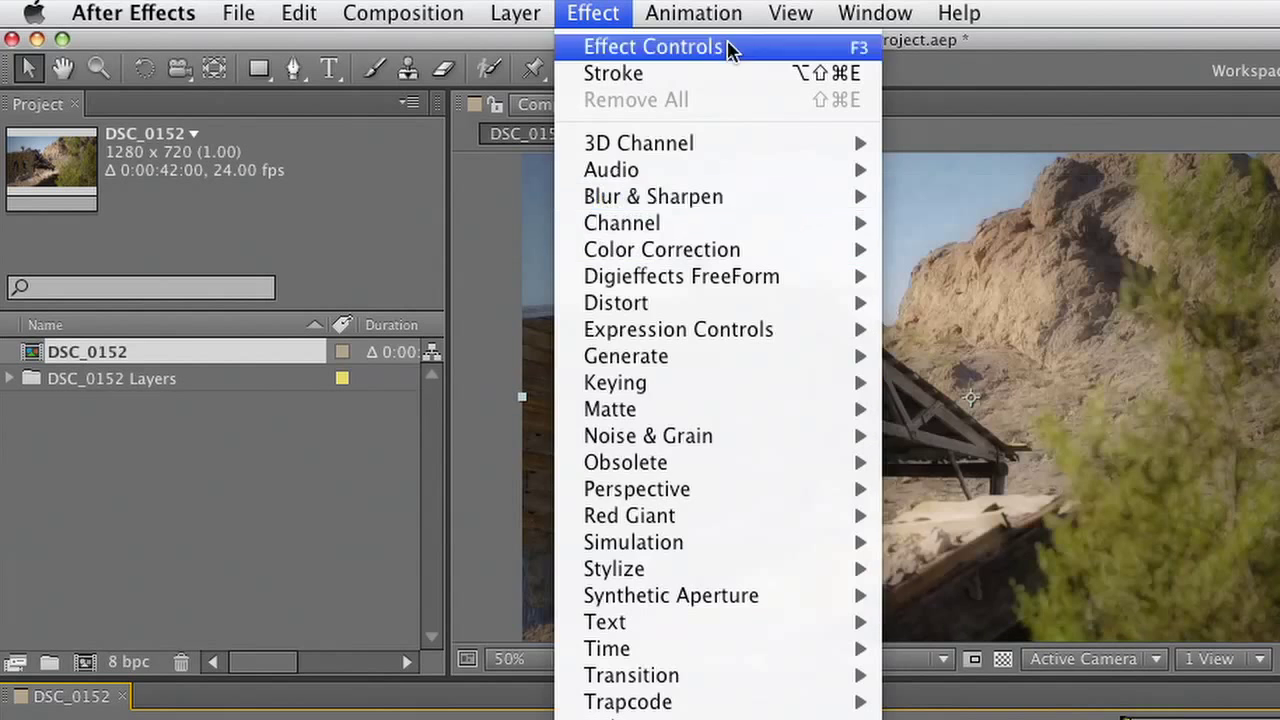
left_click(598, 10)
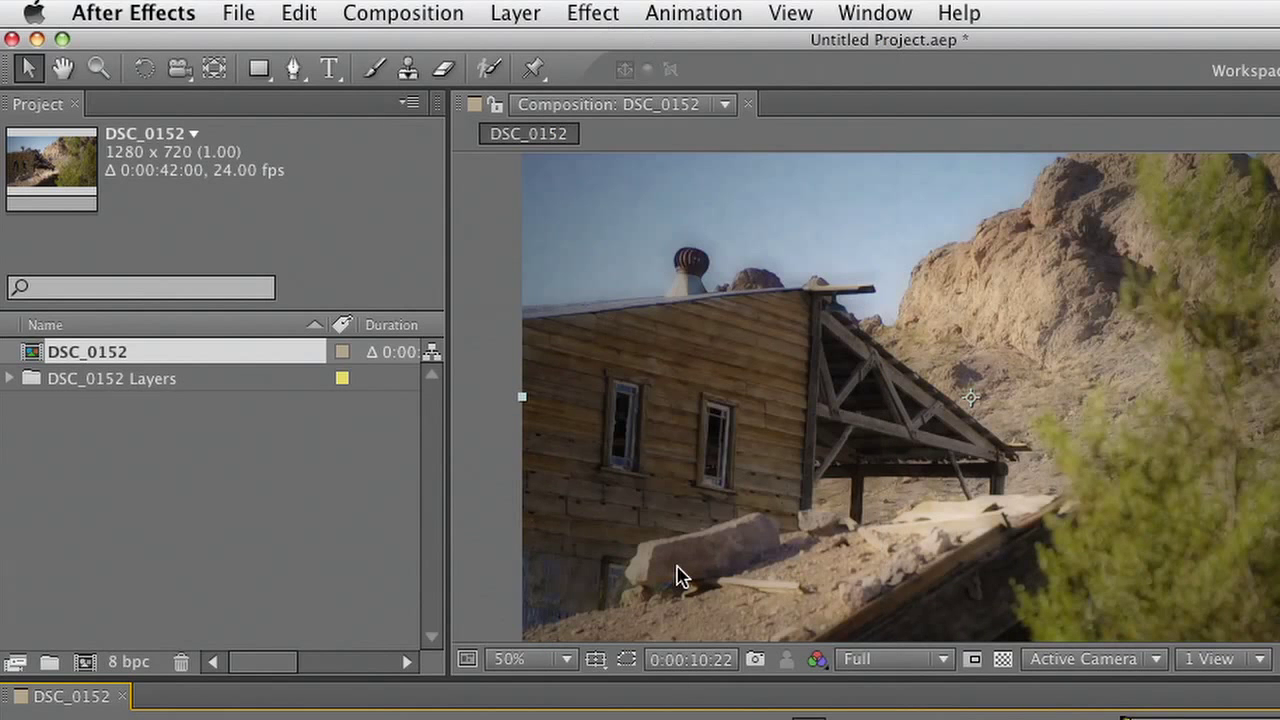